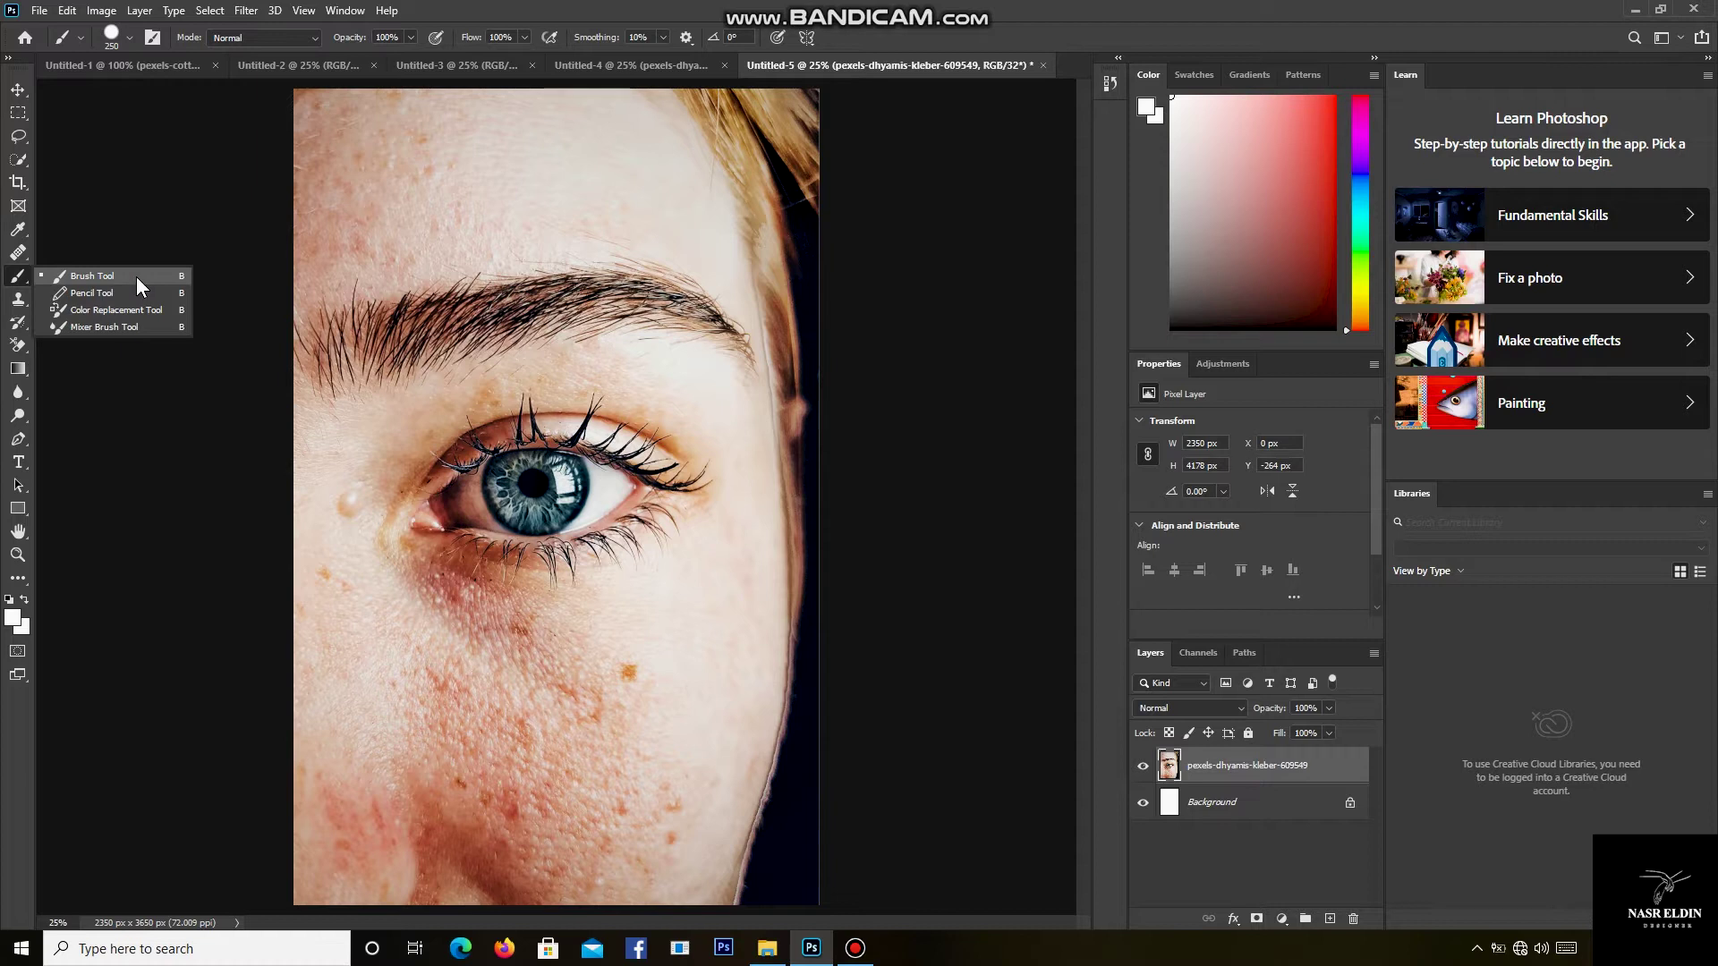
# Set the Brush Tool to 6 px and paint a thin white line across the forehead.
pyautogui.click(152, 277)
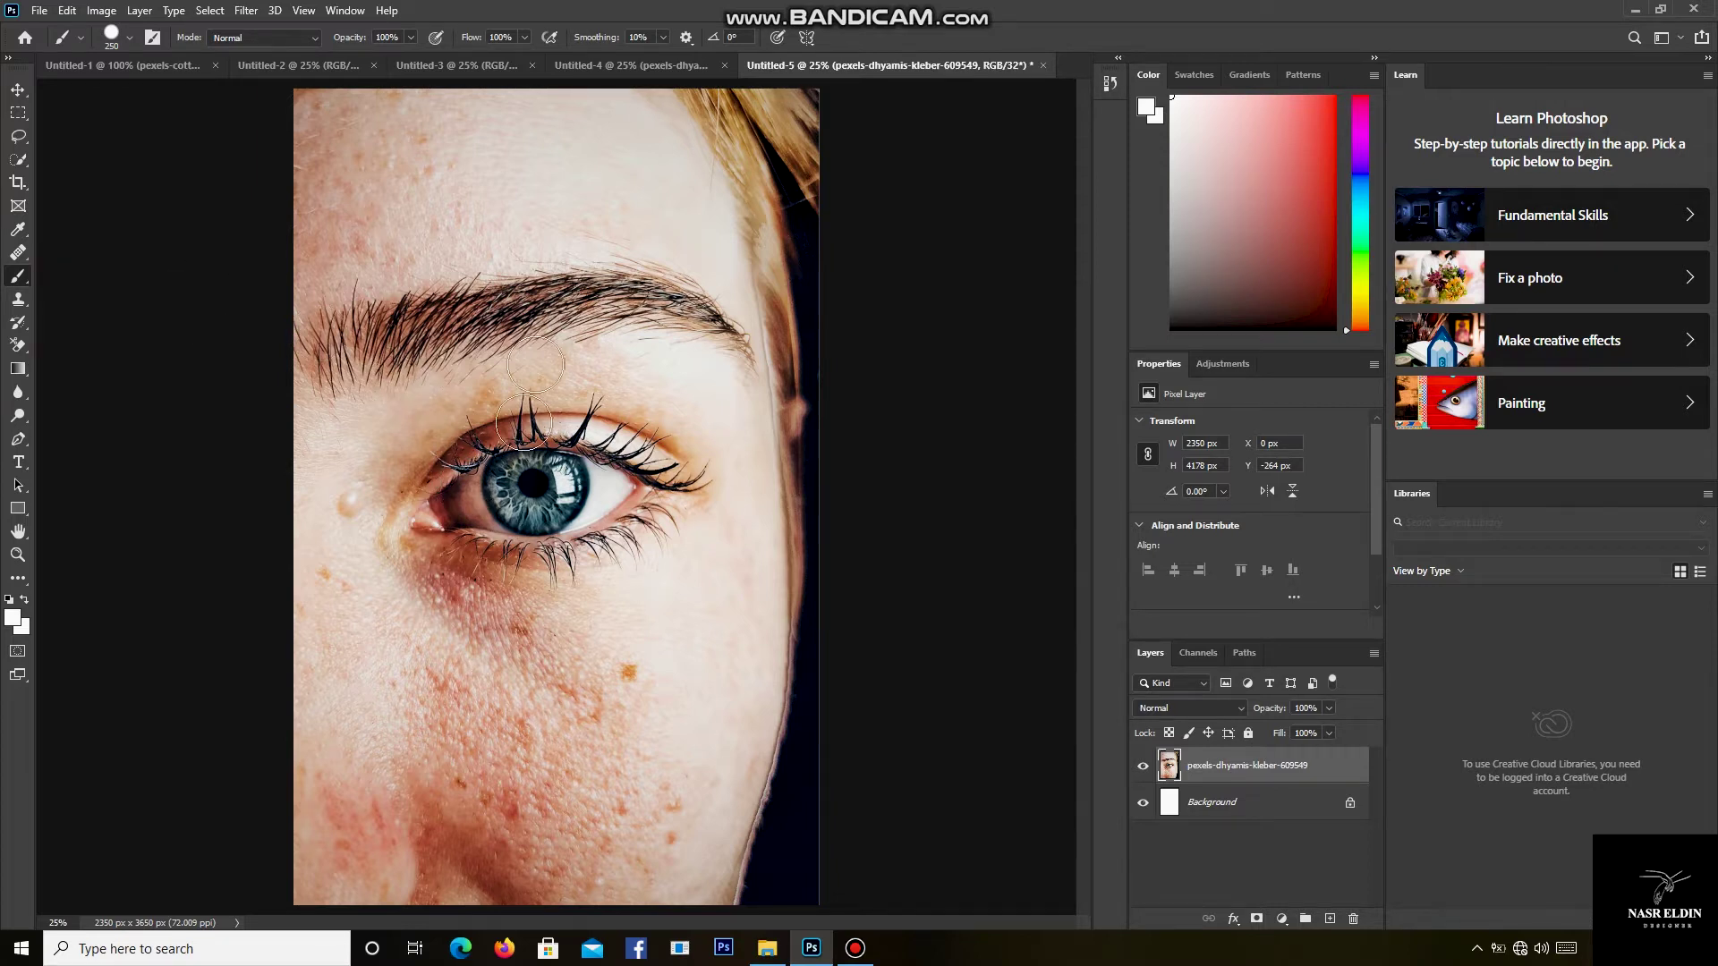
pyautogui.moveTo(558, 444); pyautogui.dragTo(558, 466)
pyautogui.rightClick(557, 466)
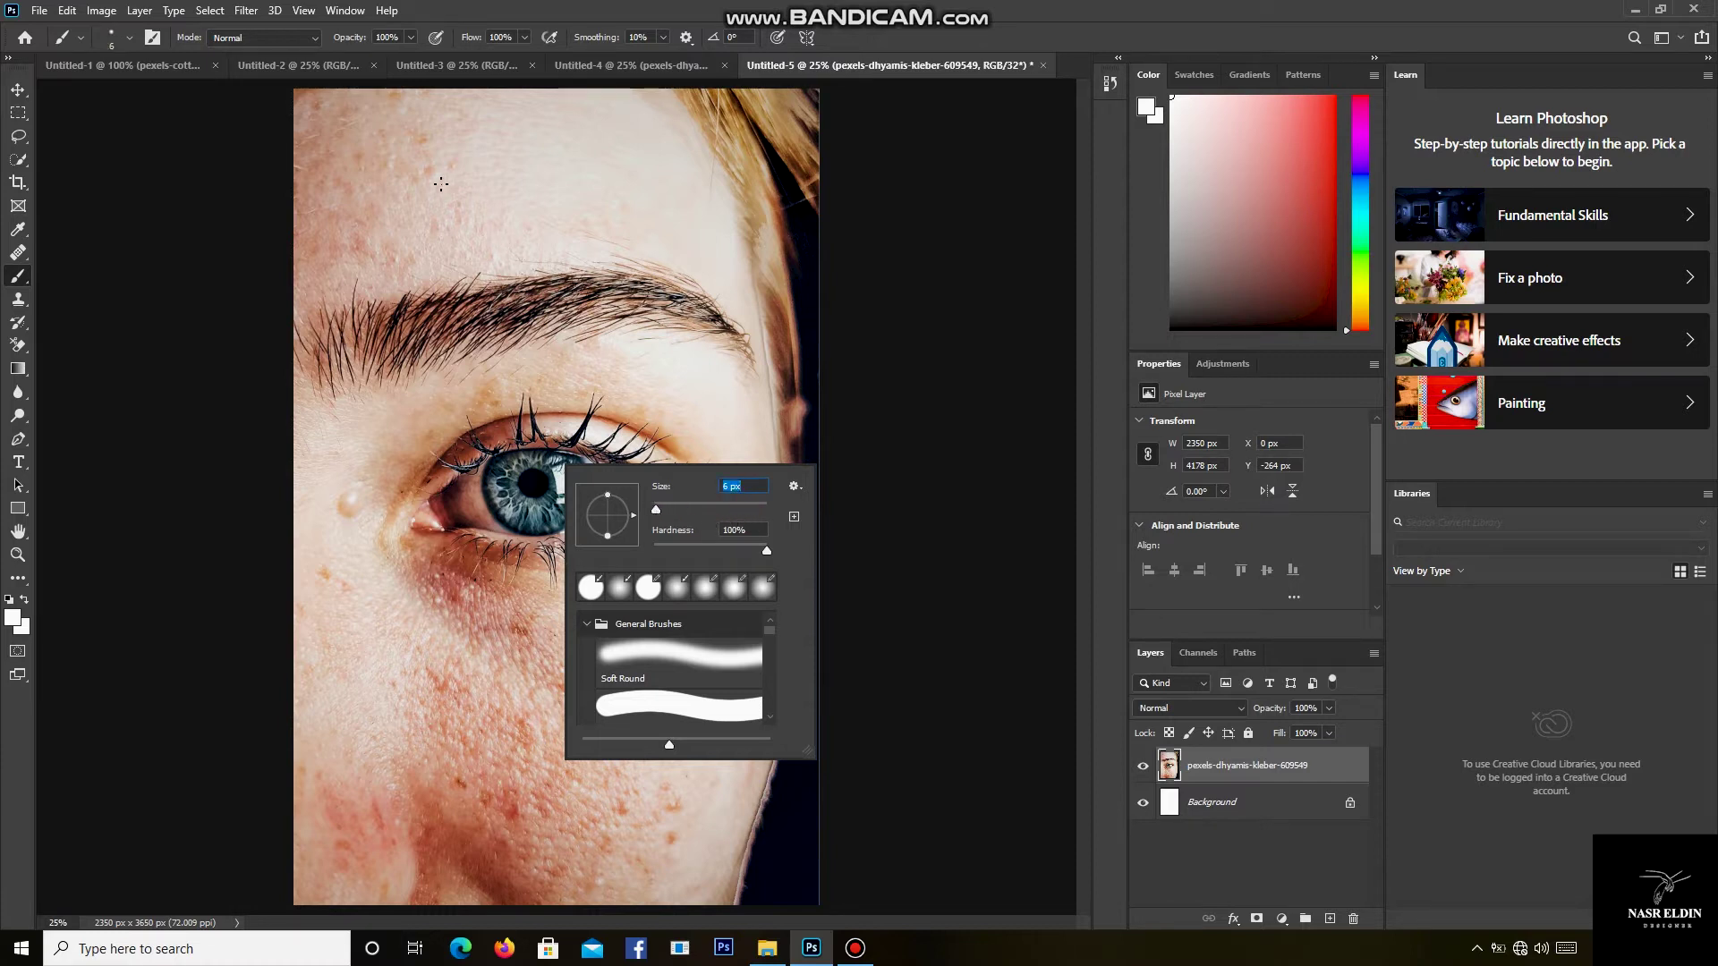
pyautogui.press('Return')
pyautogui.moveTo(433, 180); pyautogui.dragTo(690, 180)
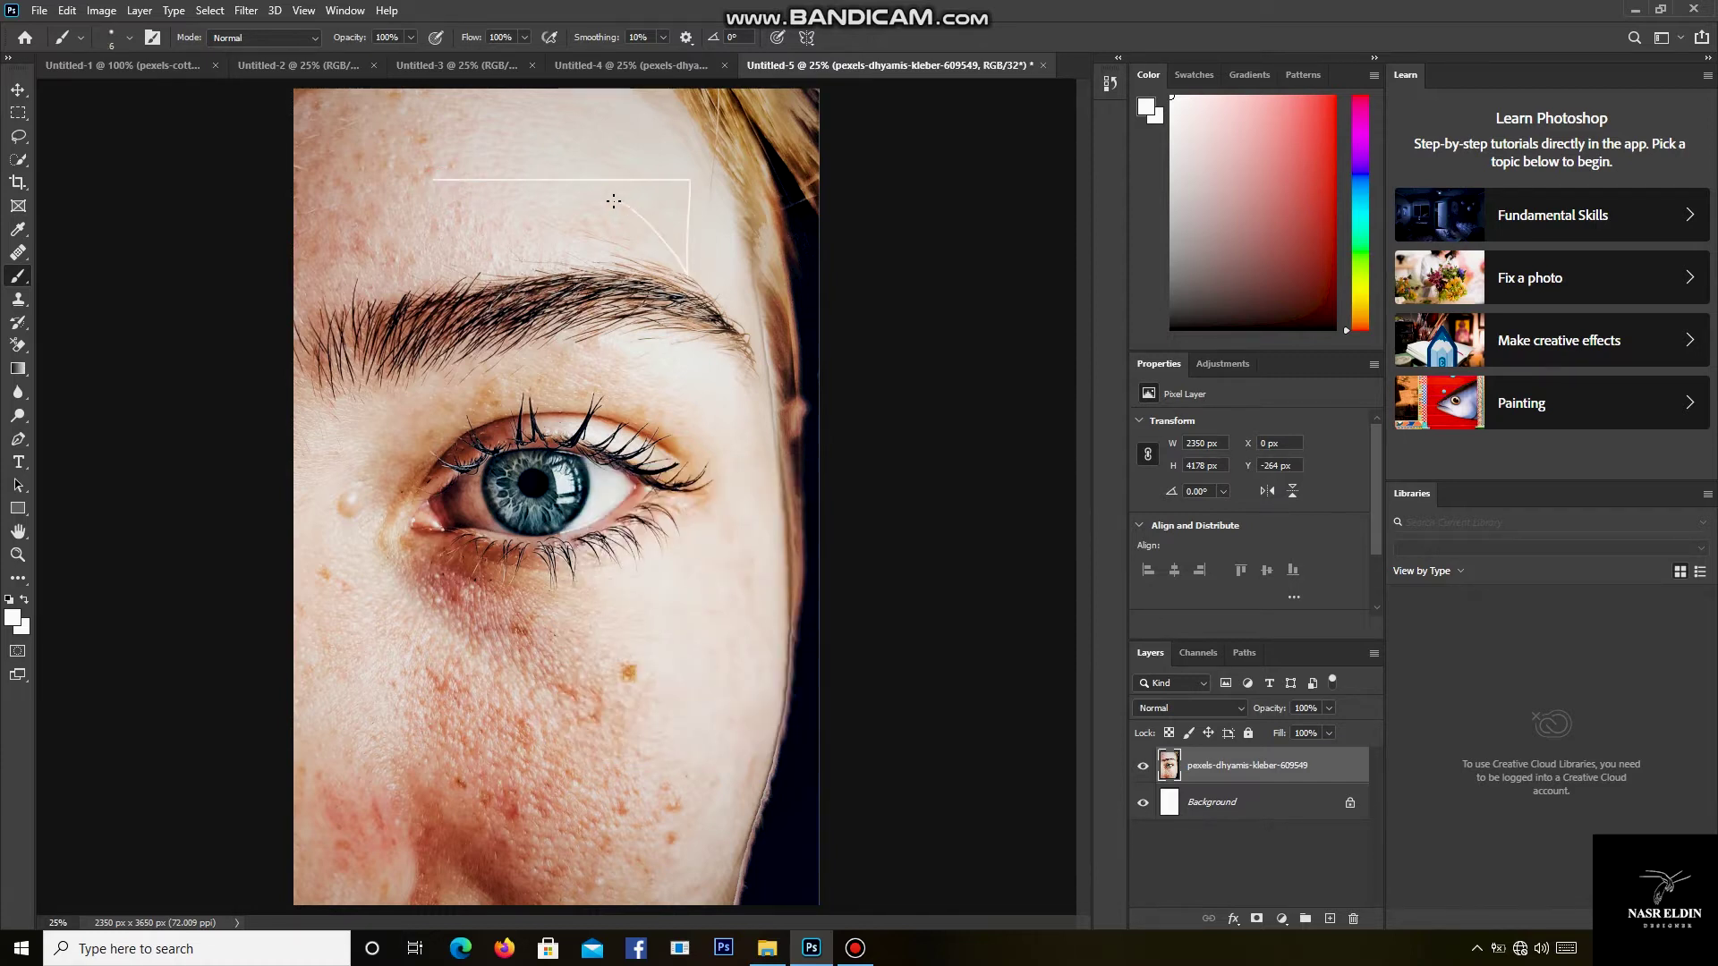
# Increase the brush size and paint a thicker wavy white stroke across the forehead above the eyebrow.
pyautogui.rightClick(437, 160)
pyautogui.click(577, 199)
pyautogui.press('Return')
pyautogui.moveTo(369, 223)
pyautogui.mouseDown()
pyautogui.moveTo(446, 224)
pyautogui.moveTo(563, 179)
pyautogui.moveTo(691, 234)
pyautogui.mouseUp()
# Enlarge the brush to 180 px and paint thick white strokes over the eyebrow and down past the outer eye corner.
pyautogui.rightClick(499, 259)
pyautogui.click(674, 300)
pyautogui.click(446, 307)
pyautogui.moveTo(460, 266)
pyautogui.mouseDown()
pyautogui.moveTo(616, 246)
pyautogui.moveTo(643, 399)
pyautogui.moveTo(662, 339)
pyautogui.moveTo(729, 470)
pyautogui.mouseUp()
# Raise the brush hardness to its maximum and paint a vertical hard-edged stroke down the inner side of the face beside the eye.
pyautogui.rightClick(599, 476)
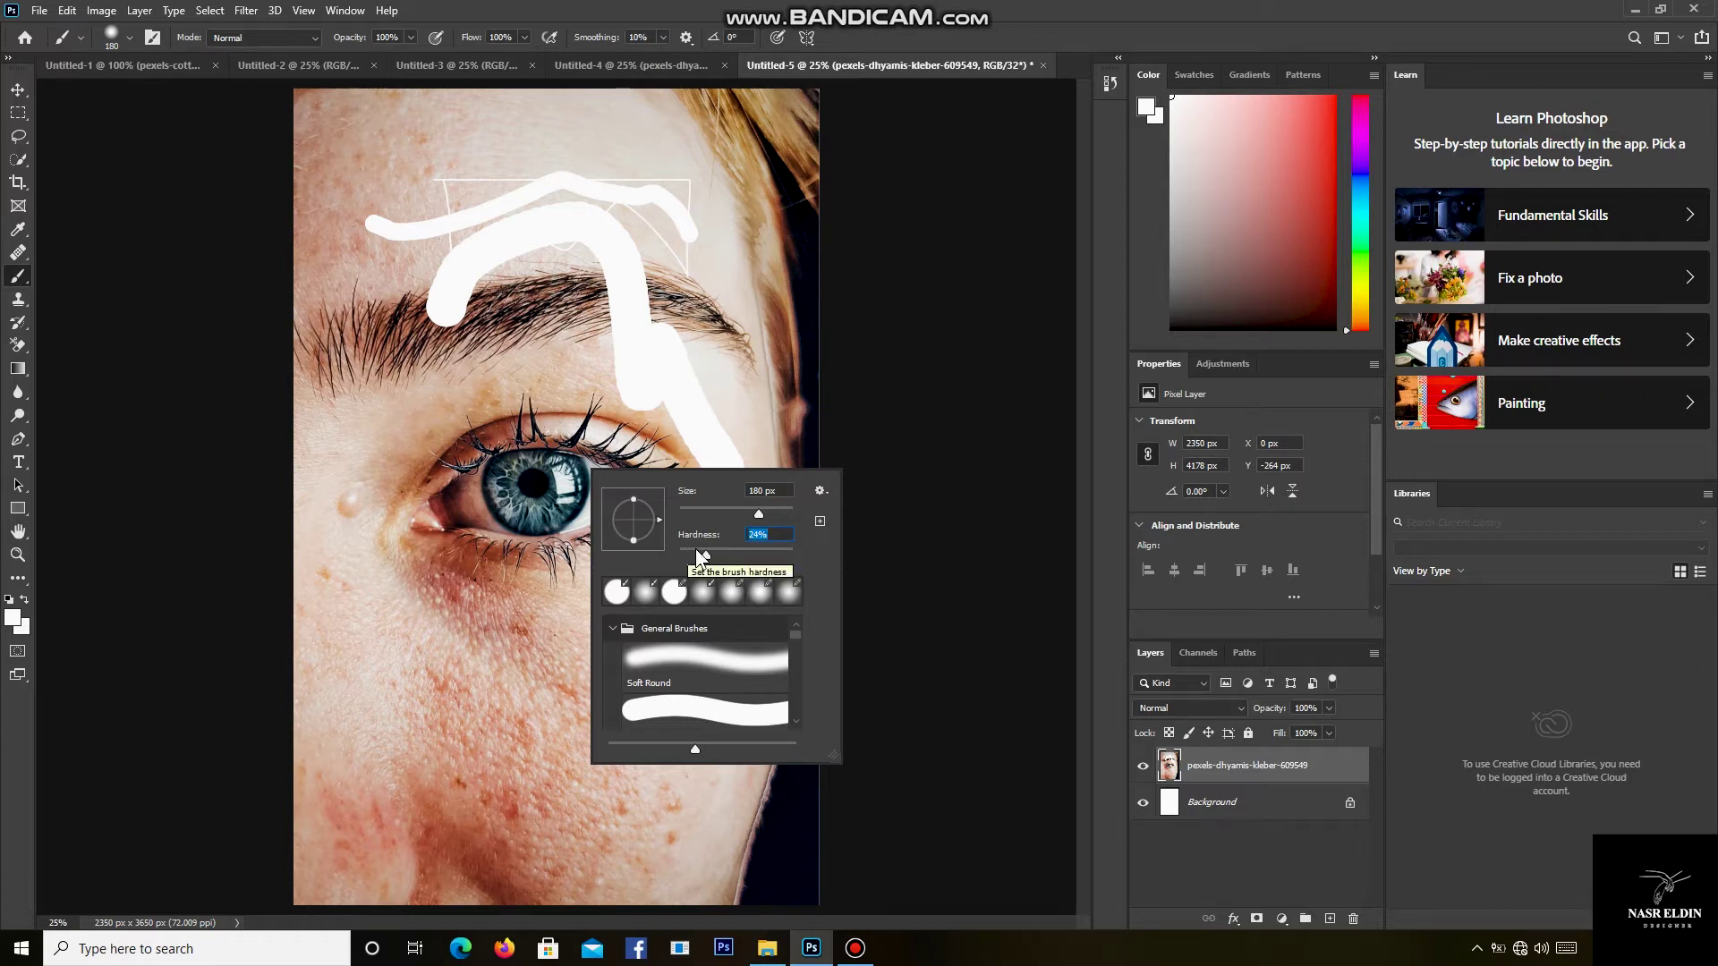
pyautogui.click(706, 553)
pyautogui.moveTo(766, 556); pyautogui.dragTo(808, 557)
pyautogui.moveTo(390, 416); pyautogui.dragTo(380, 772)
# Lower the brush hardness to 11% and paint a vertical soft-edged stroke through the inner part of the eye.
pyautogui.rightClick(577, 486)
pyautogui.click(700, 564)
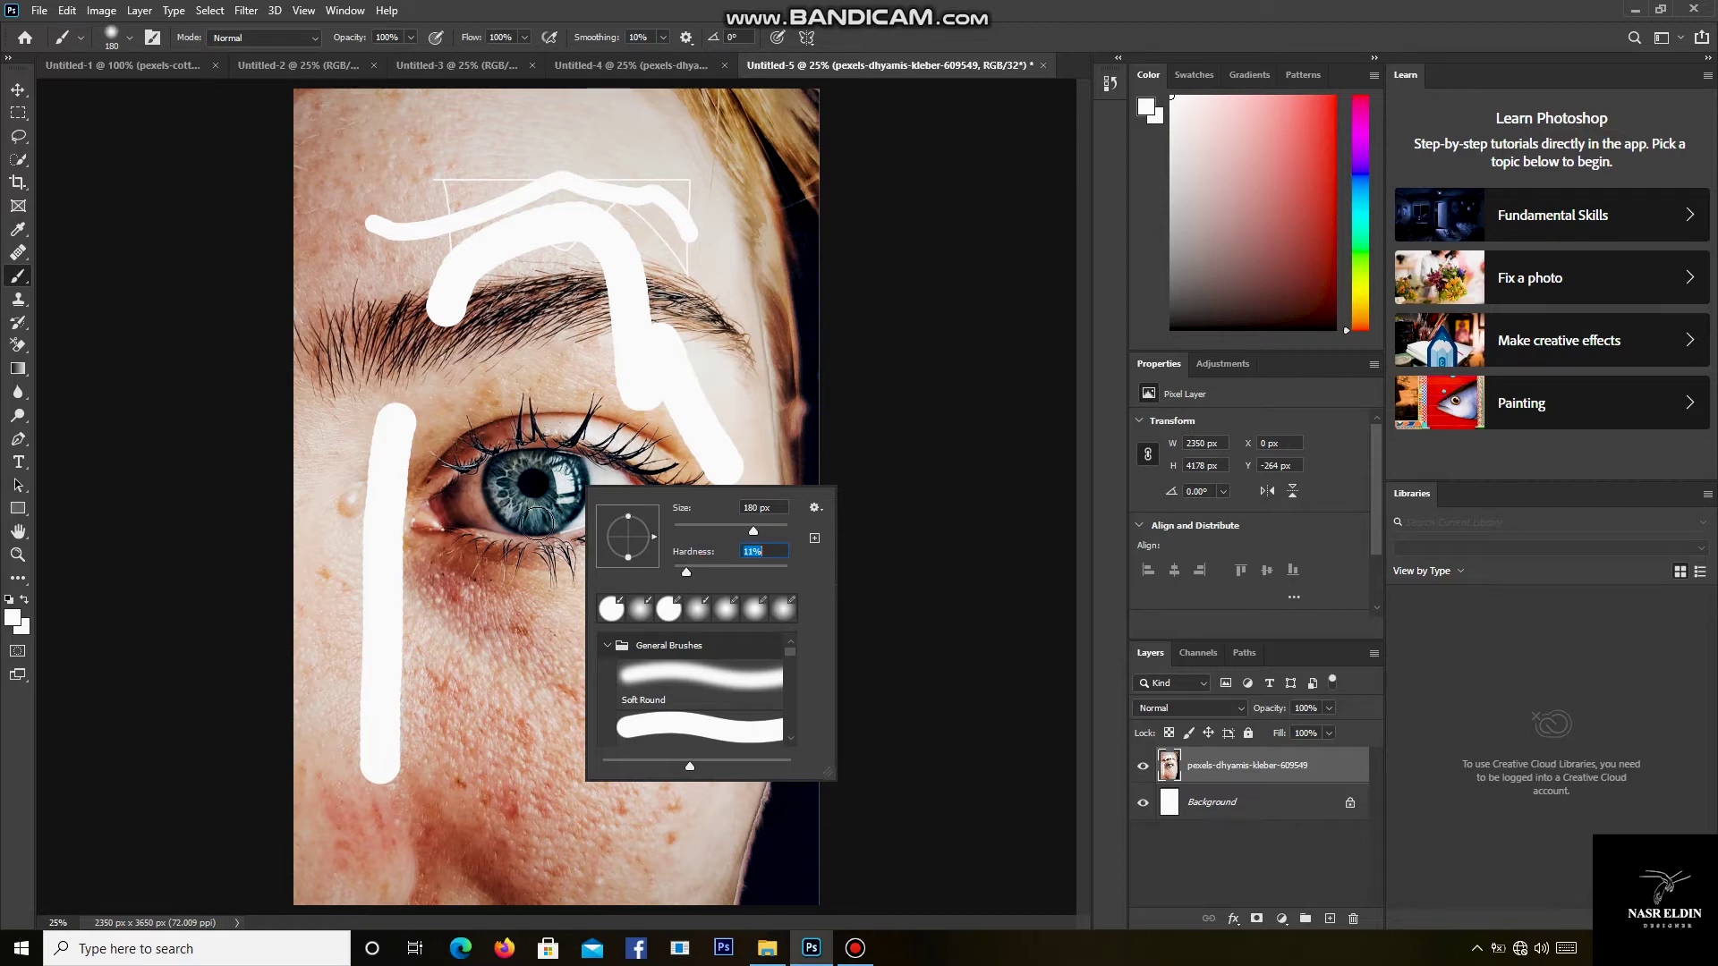
pyautogui.moveTo(493, 422); pyautogui.dragTo(473, 775)
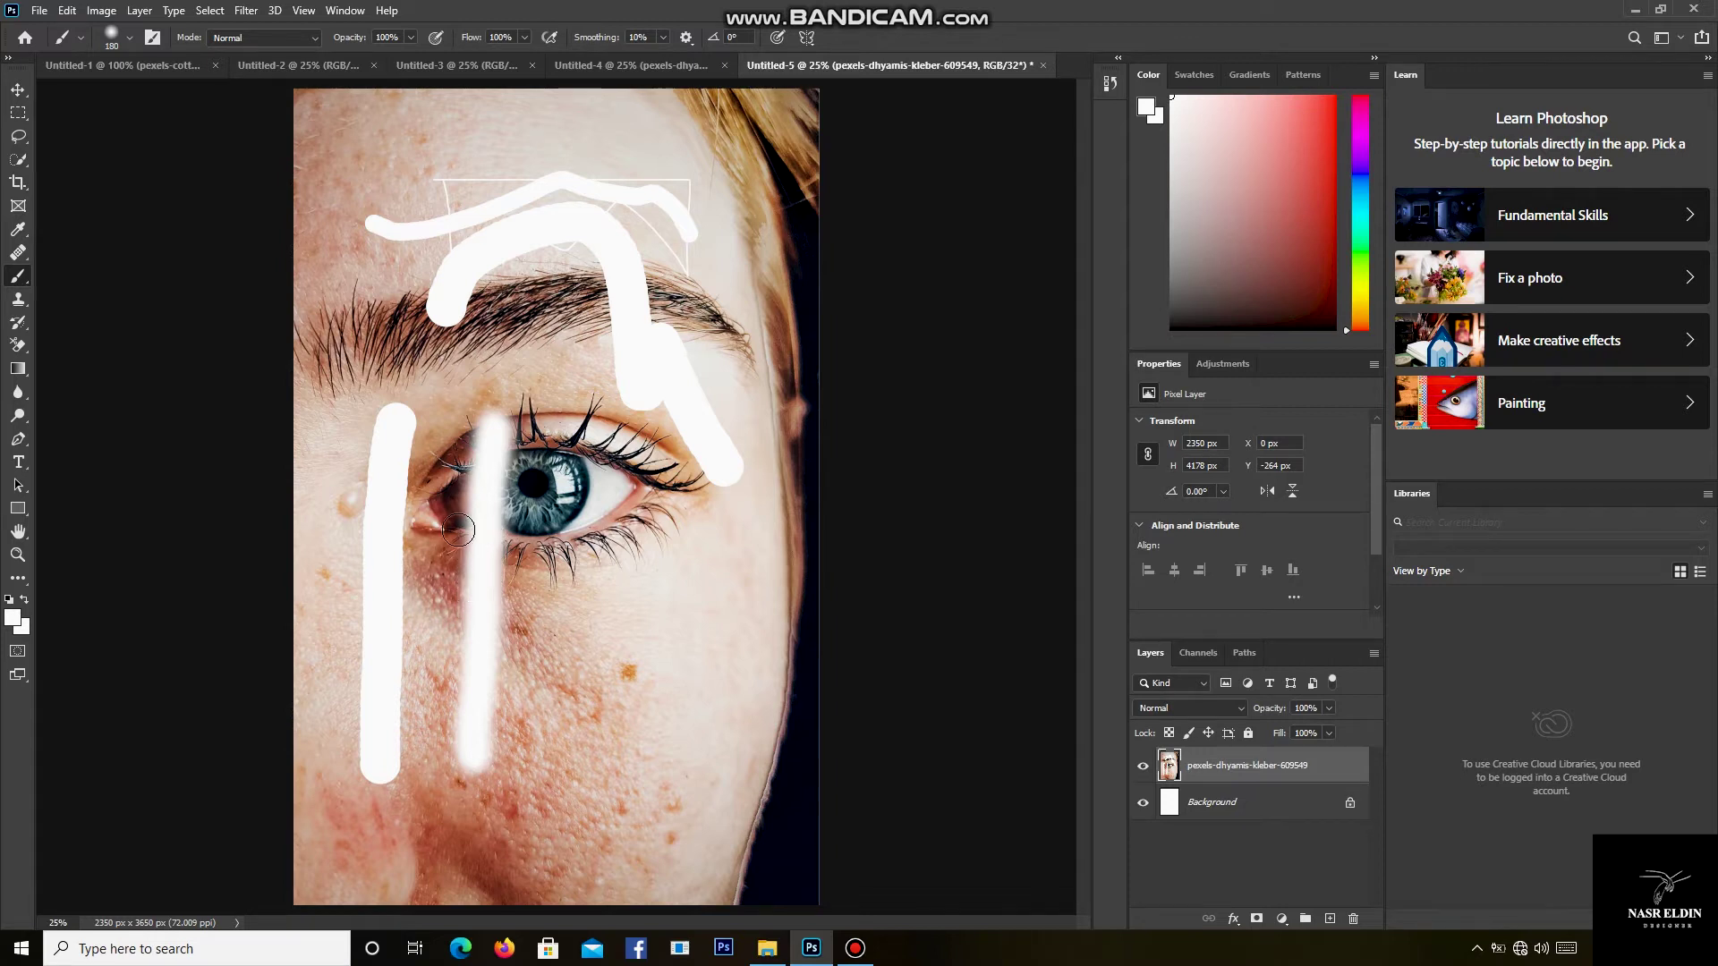
# Raise the brush hardness to its maximum and paint a short hard-edged vertical stroke on the outer cheek.
pyautogui.rightClick(419, 475)
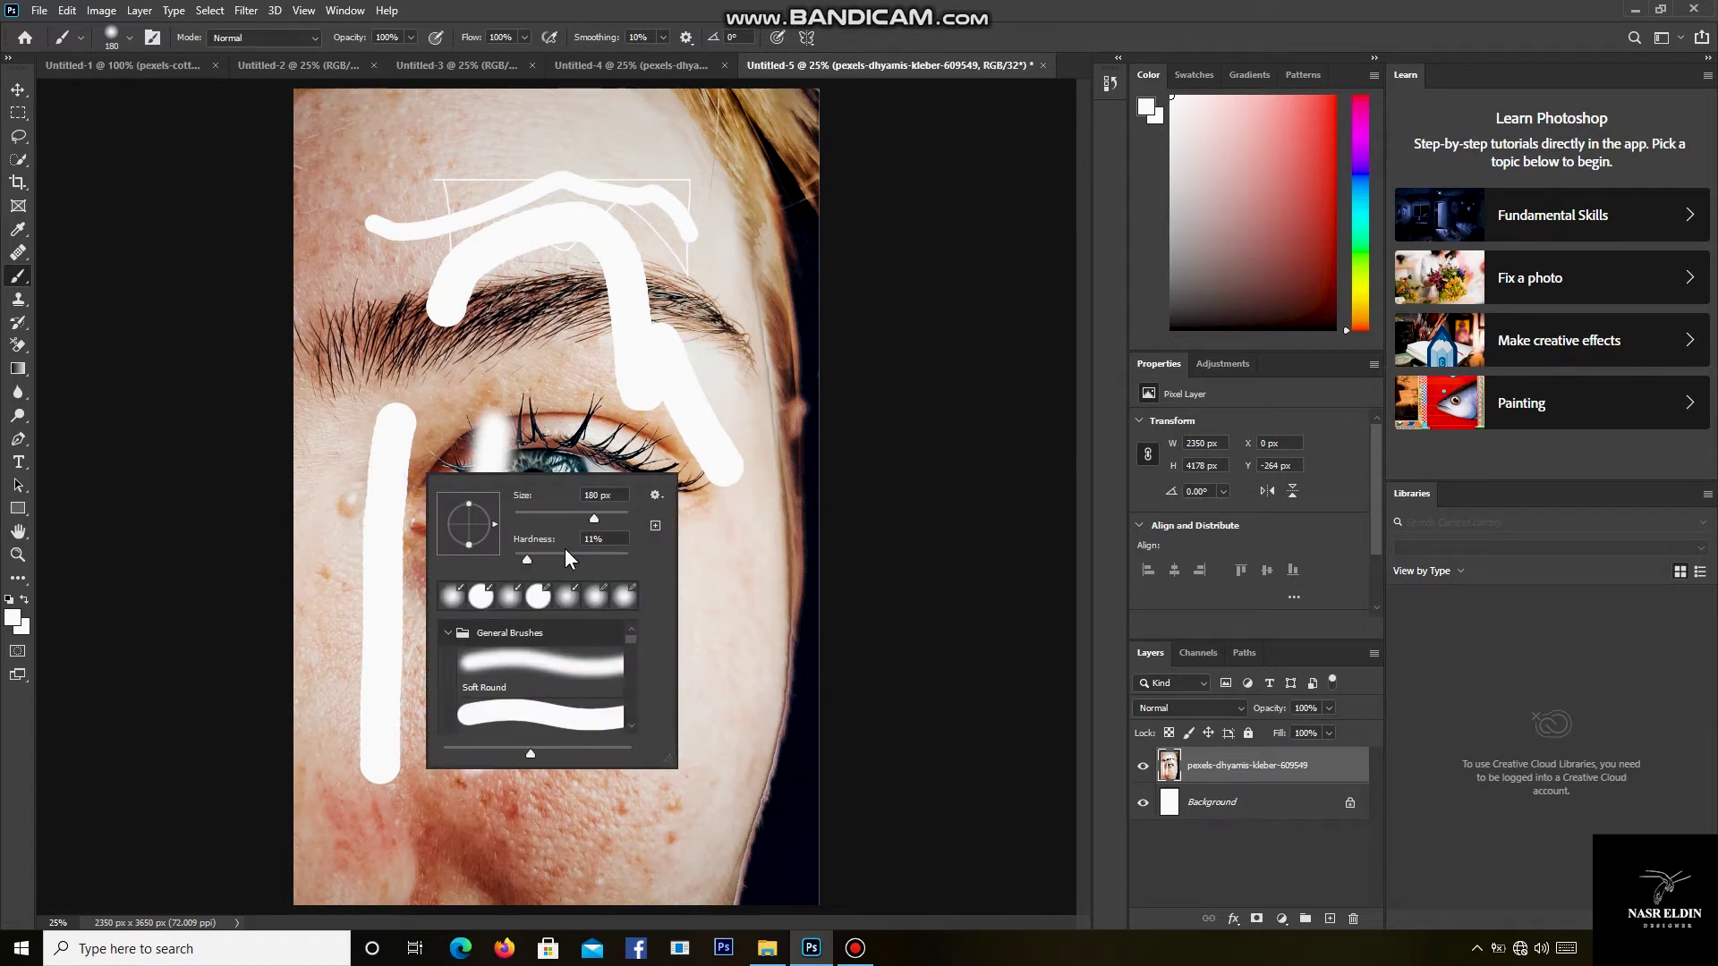
pyautogui.click(713, 555)
pyautogui.moveTo(718, 555)
pyautogui.mouseDown()
pyautogui.moveTo(733, 758)
pyautogui.moveTo(737, 718)
pyautogui.mouseUp()
# Set the brush hardness to 0% and paint a soft U-shaped stroke around the brown spot on the cheek.
pyautogui.rightClick(637, 655)
pyautogui.click(602, 587)
pyautogui.moveTo(608, 586)
pyautogui.mouseDown()
pyautogui.moveTo(568, 673)
pyautogui.moveTo(625, 782)
pyautogui.moveTo(690, 659)
pyautogui.moveTo(679, 621)
pyautogui.mouseUp()
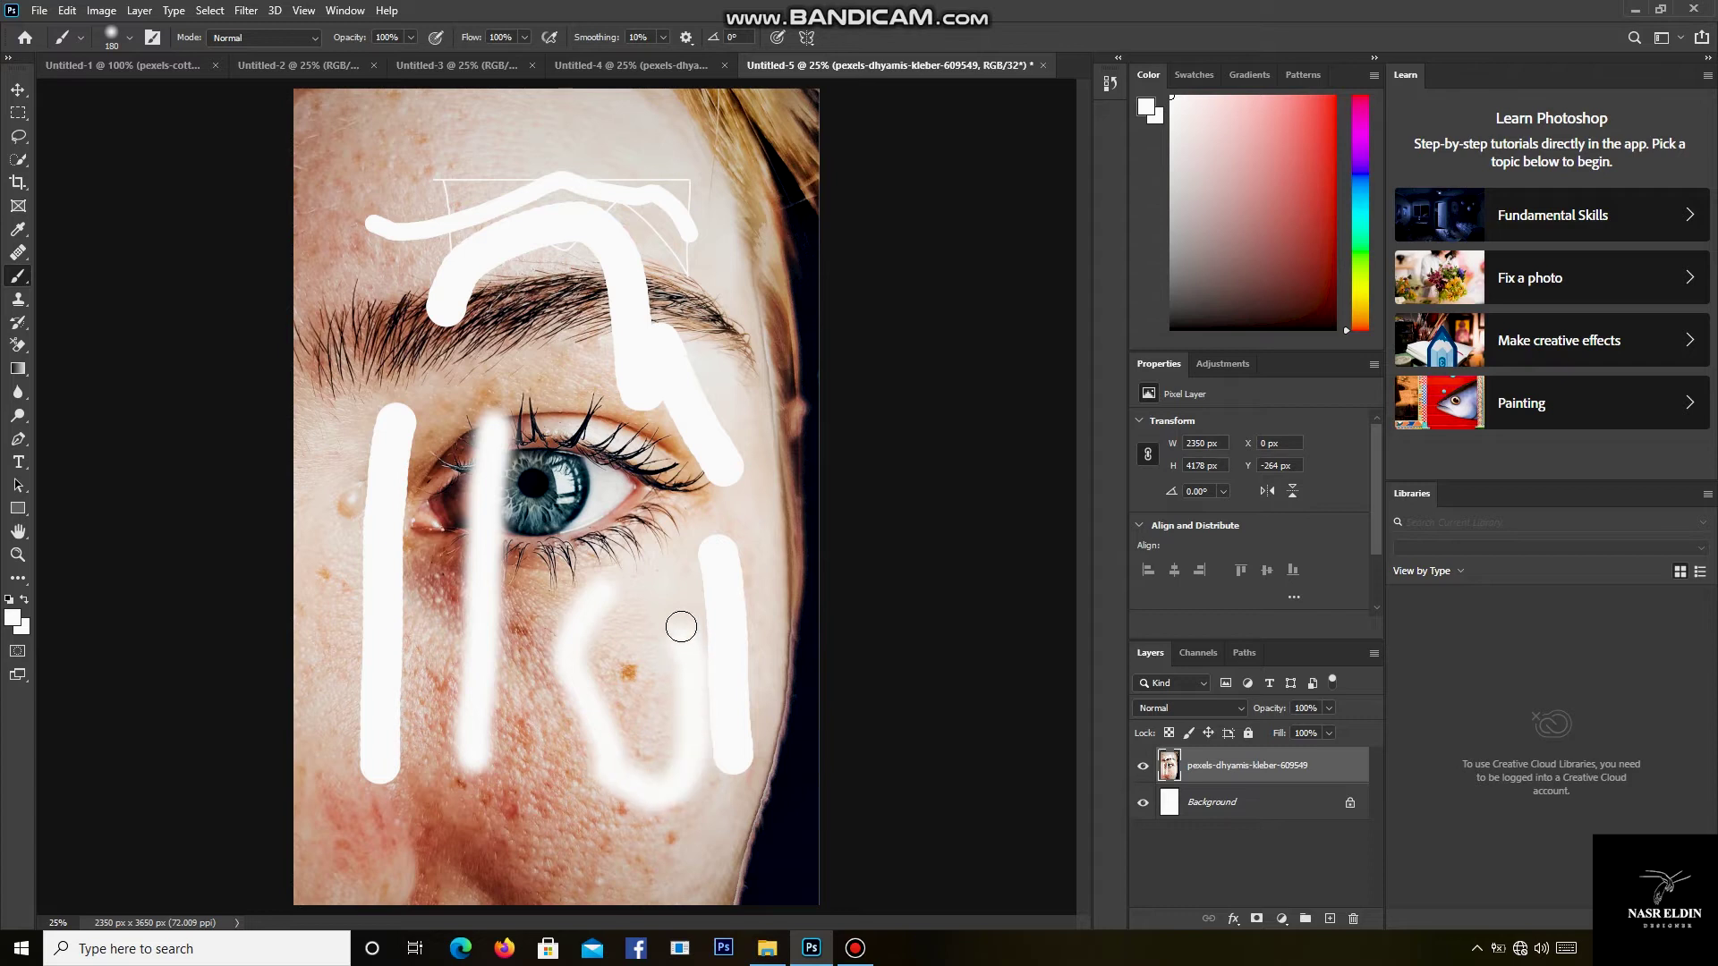
# Try a brush size of 5000 px and reduce it to 40 px.
pyautogui.rightClick(680, 421)
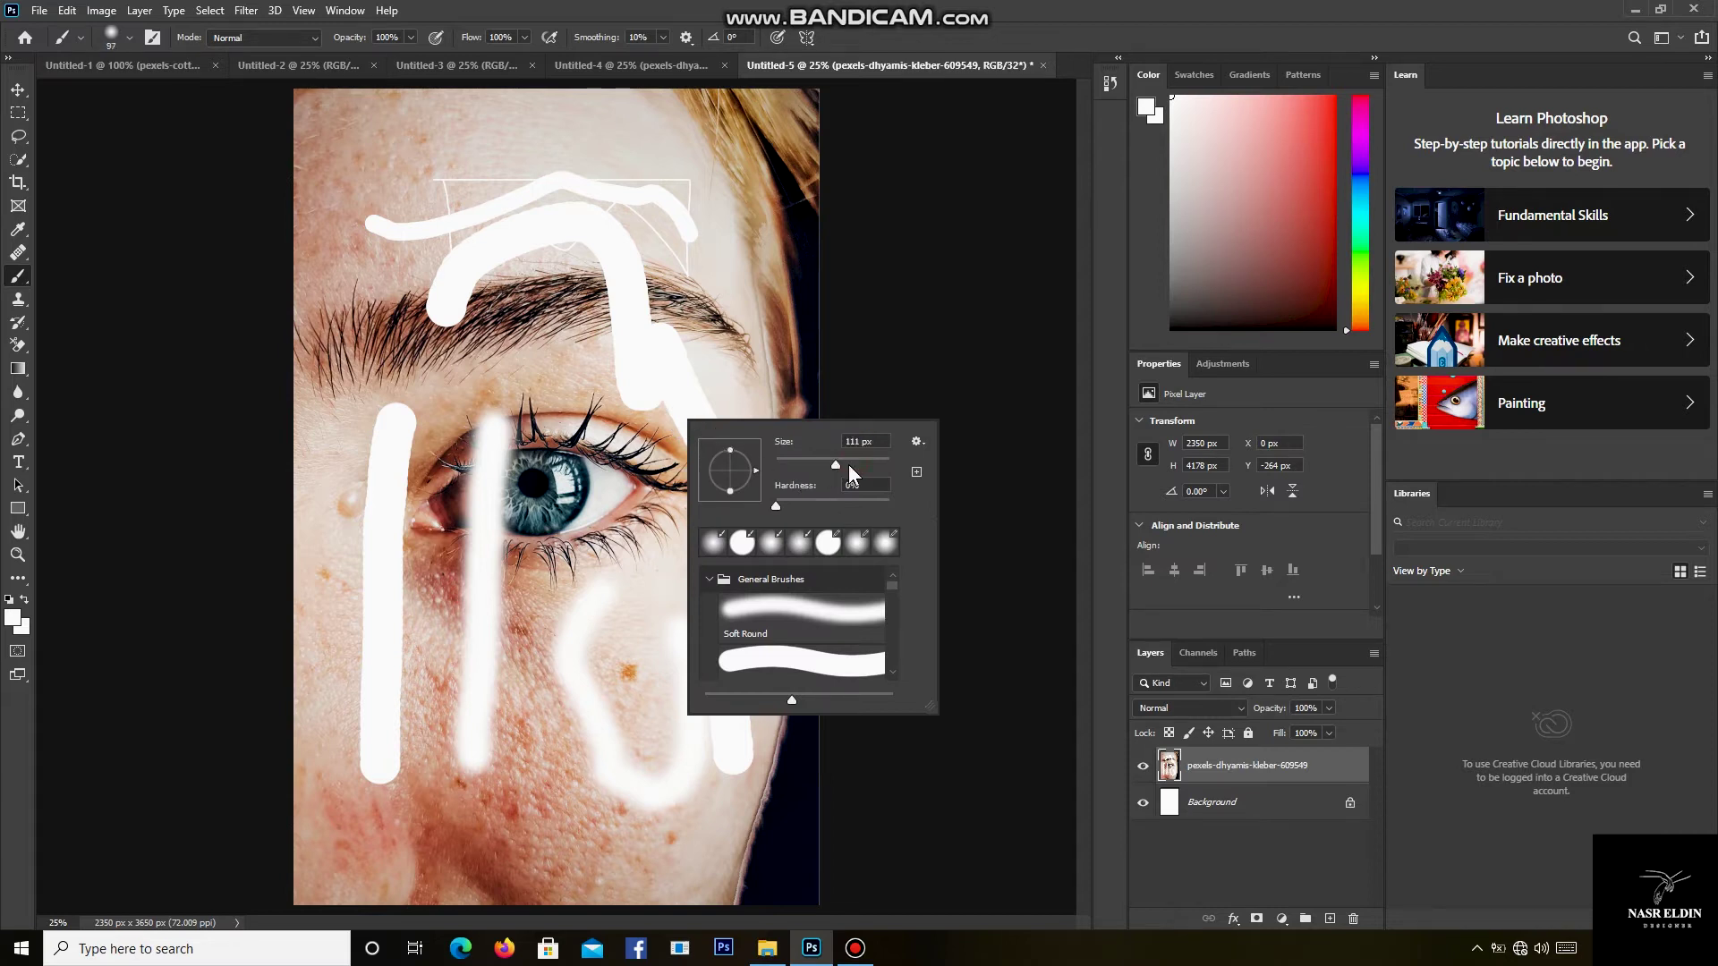
pyautogui.write('5000')
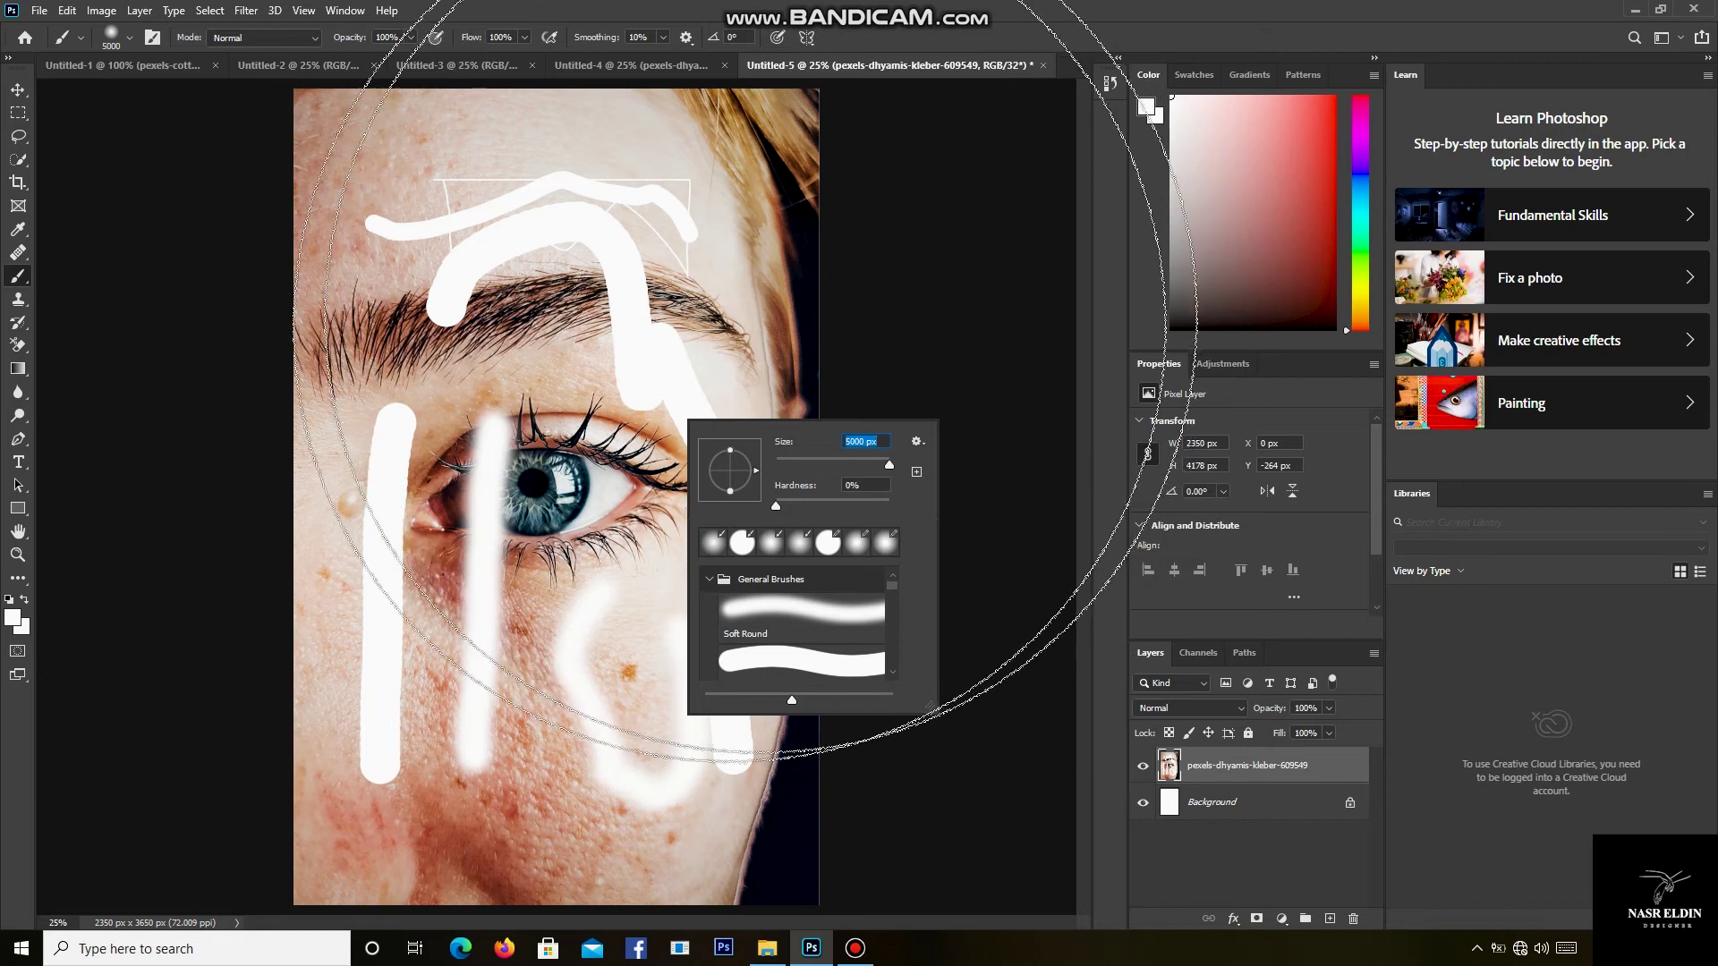
pyautogui.click(798, 462)
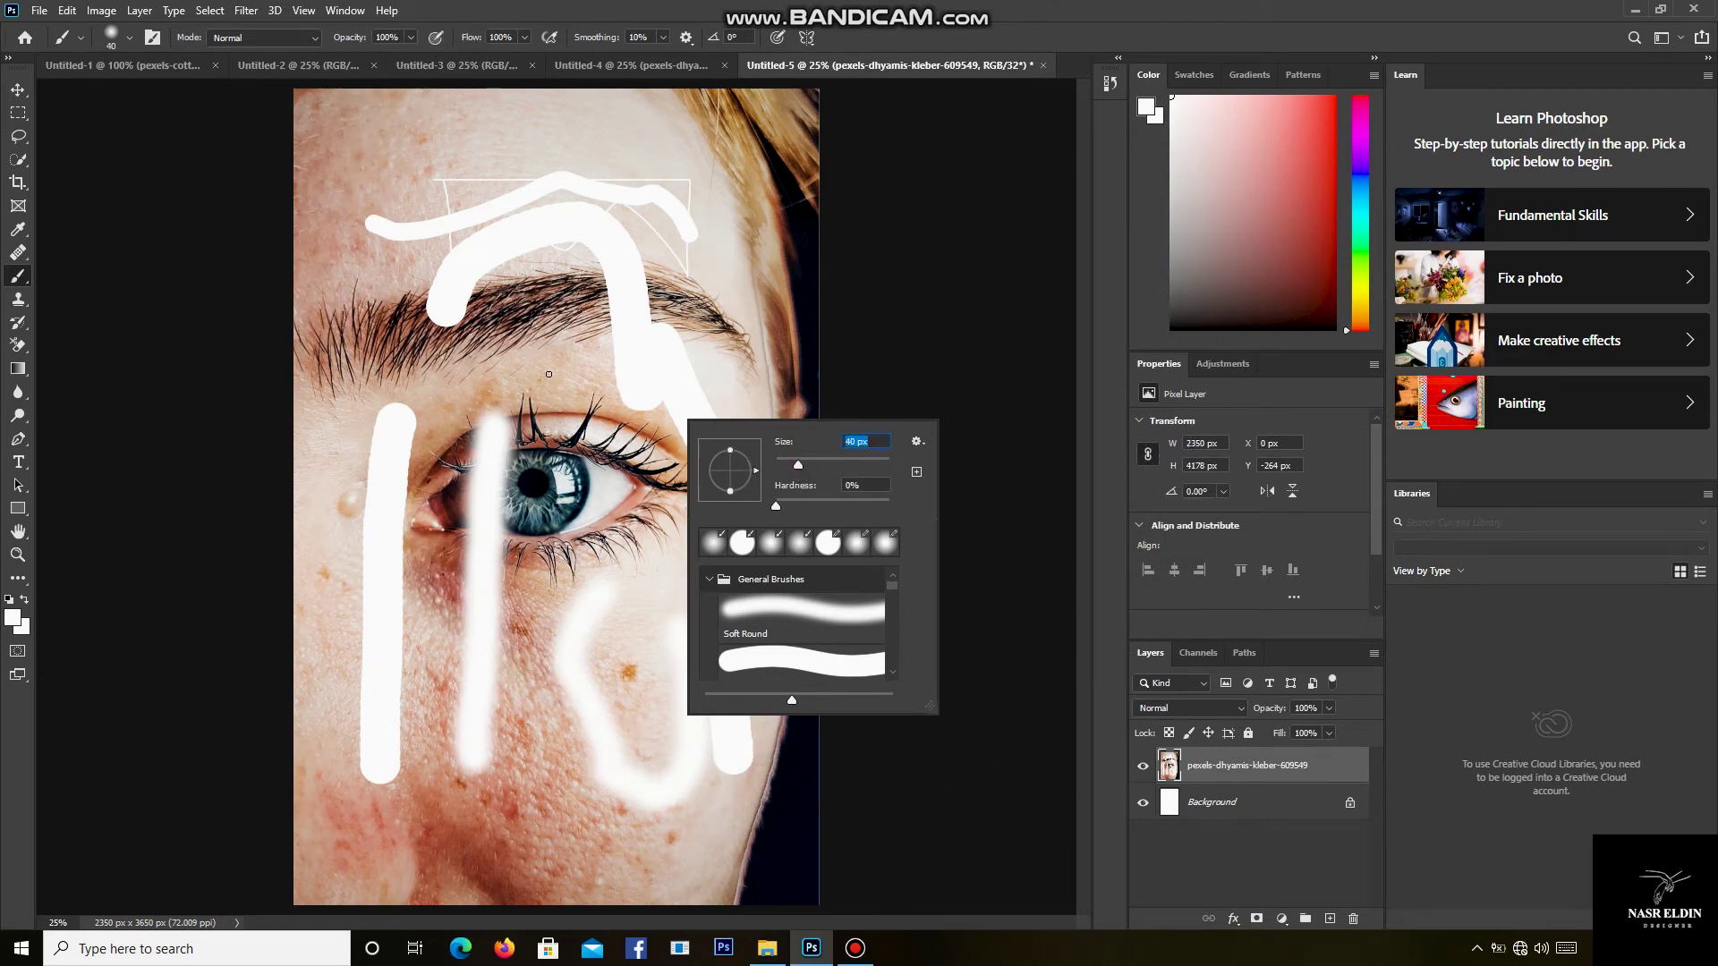
pyautogui.click(546, 490)
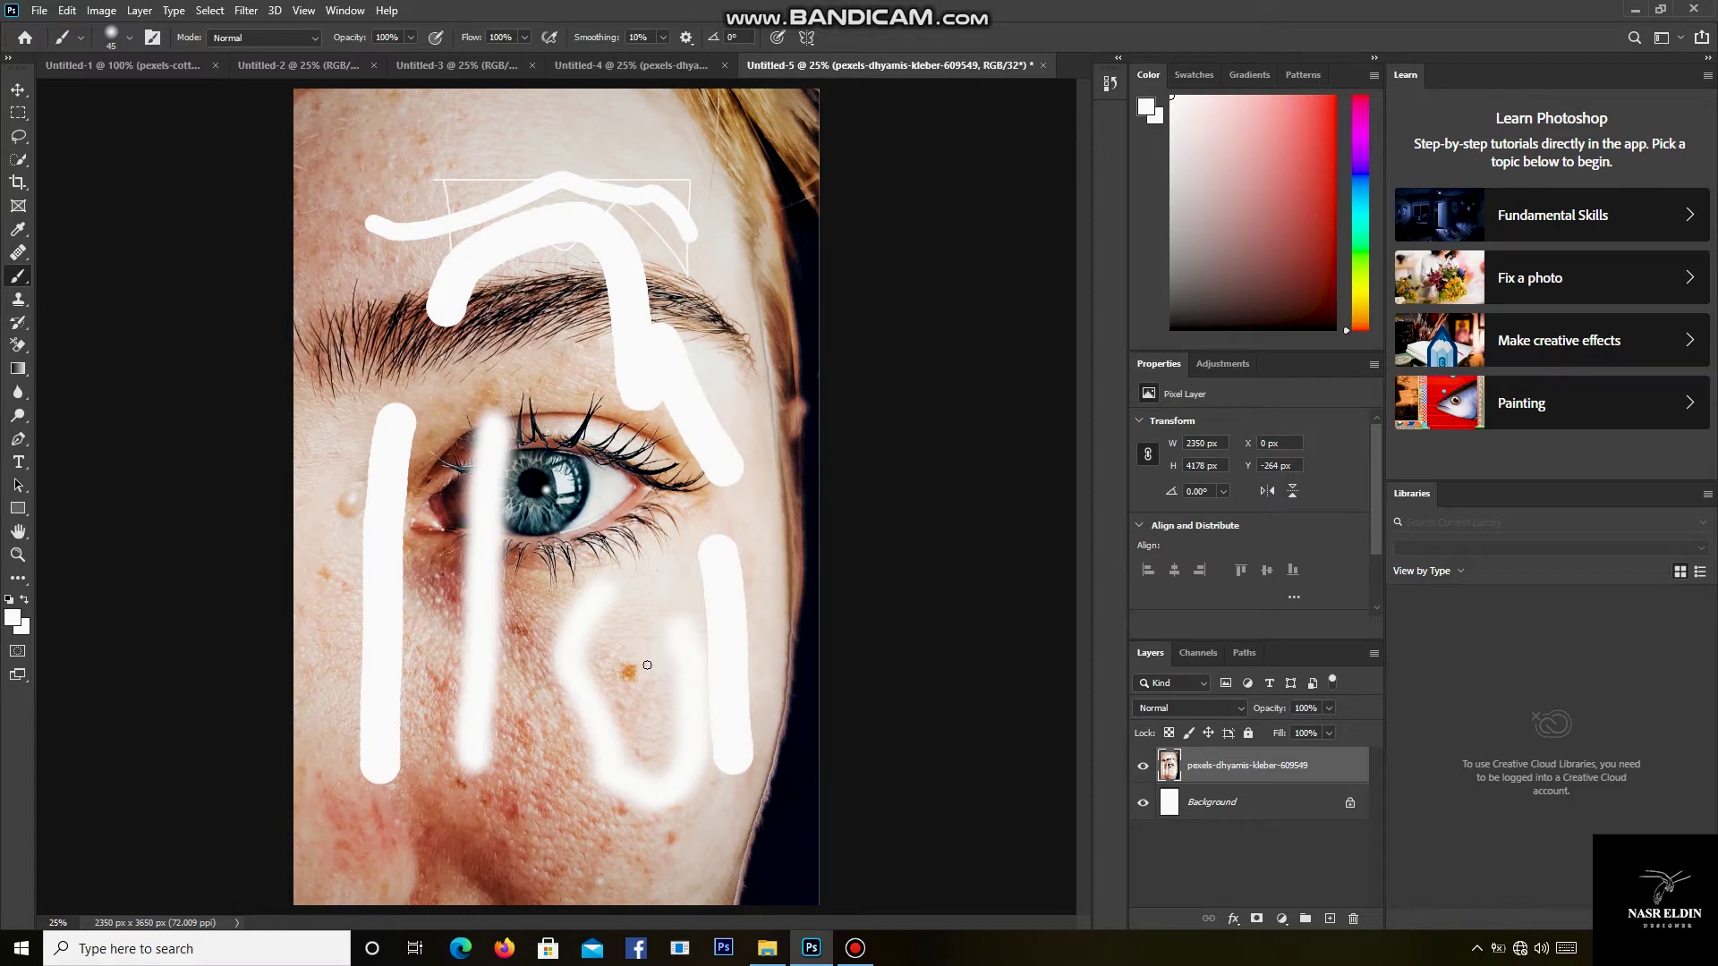
# Enlarge the brush tip in increments and shrink it back to 150 px.
pyautogui.press(']')
pyautogui.press(']')
pyautogui.press(']')
pyautogui.press(']')
pyautogui.press(']')
pyautogui.press(']')
pyautogui.press(']')
pyautogui.press(']')
pyautogui.press(']')
pyautogui.press(']')
pyautogui.press(']')
pyautogui.press('[')
pyautogui.press('[')
pyautogui.press('[')
pyautogui.press('[')
pyautogui.press('[')
pyautogui.press('[')
pyautogui.press('[')
pyautogui.press('[')
pyautogui.press('[')
# Paint a white 175 px stroke with the Pencil Tool from the iris down the cheek and across the lower face.
pyautogui.rightClick(24, 269)
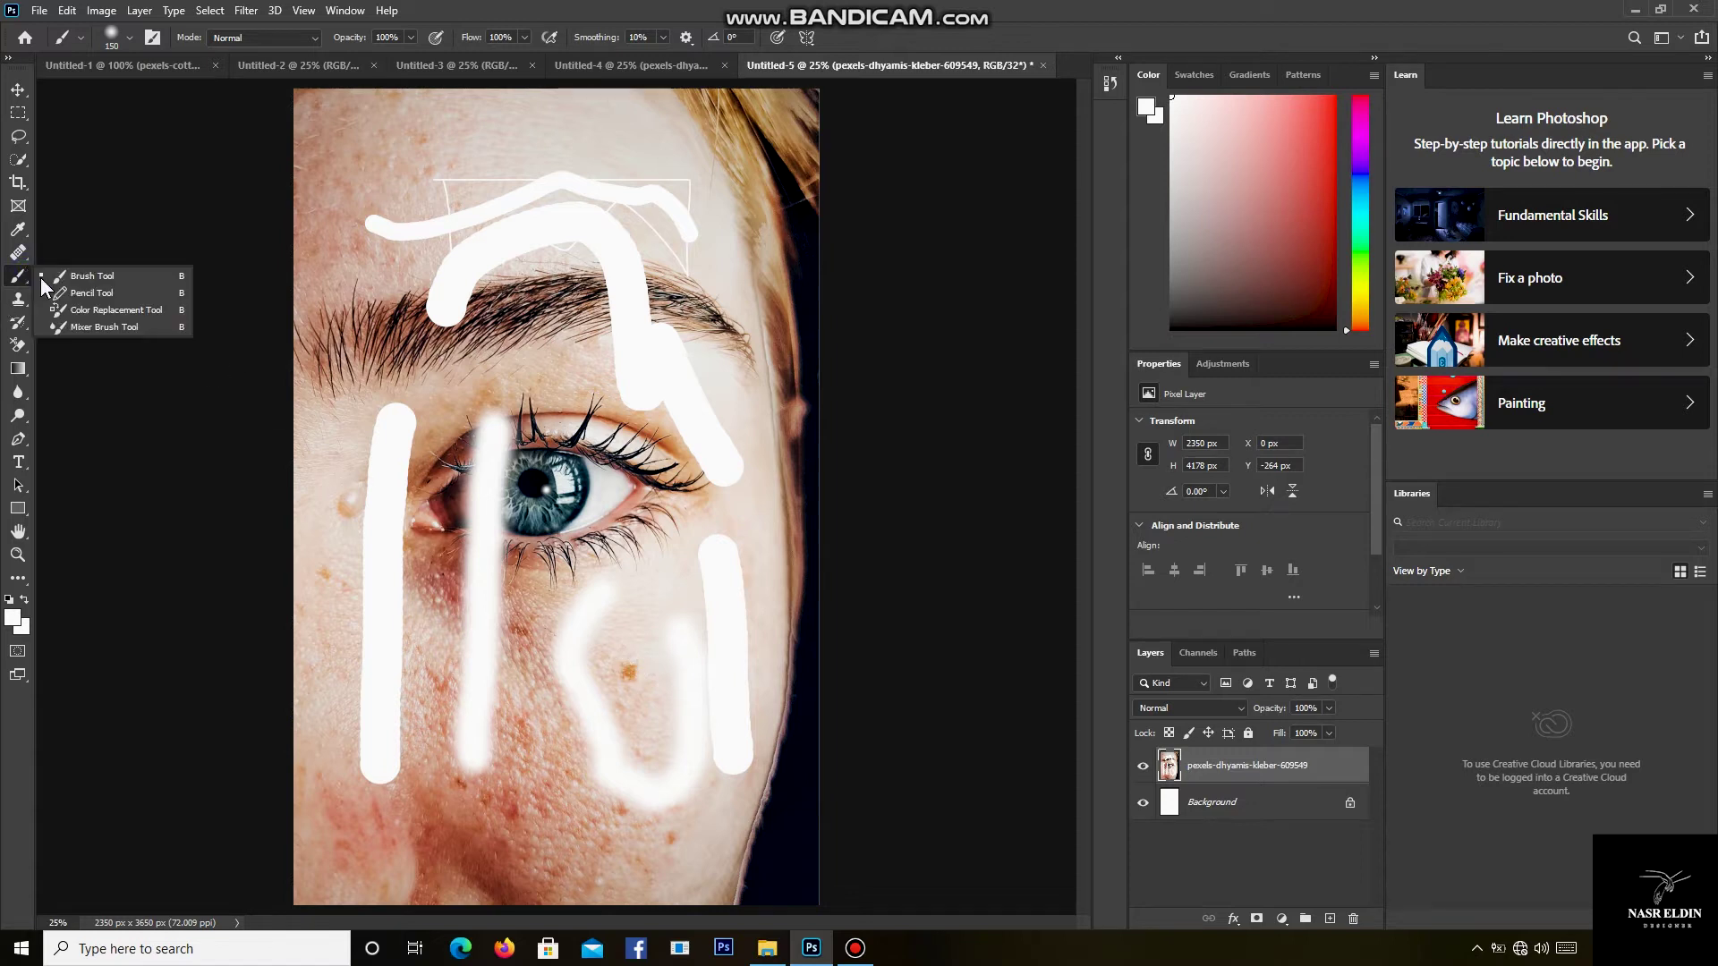
pyautogui.click(82, 298)
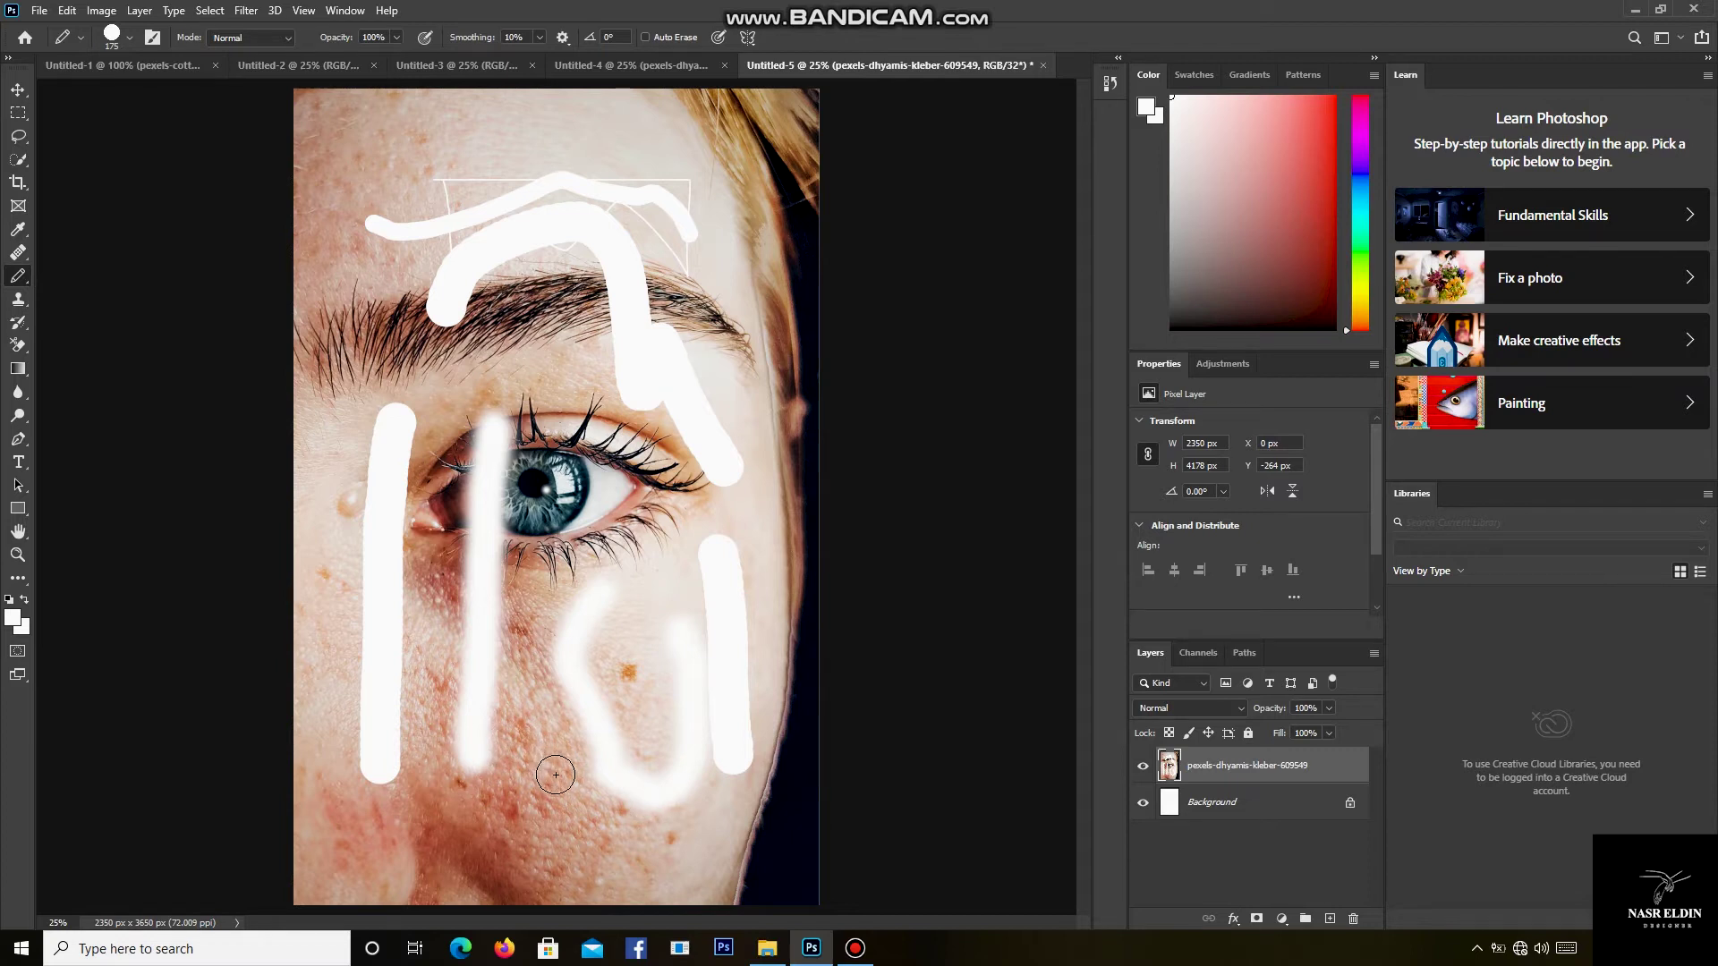
pyautogui.moveTo(526, 452)
pyautogui.mouseDown()
pyautogui.moveTo(620, 790)
pyautogui.moveTo(619, 848)
pyautogui.moveTo(422, 859)
pyautogui.mouseUp()
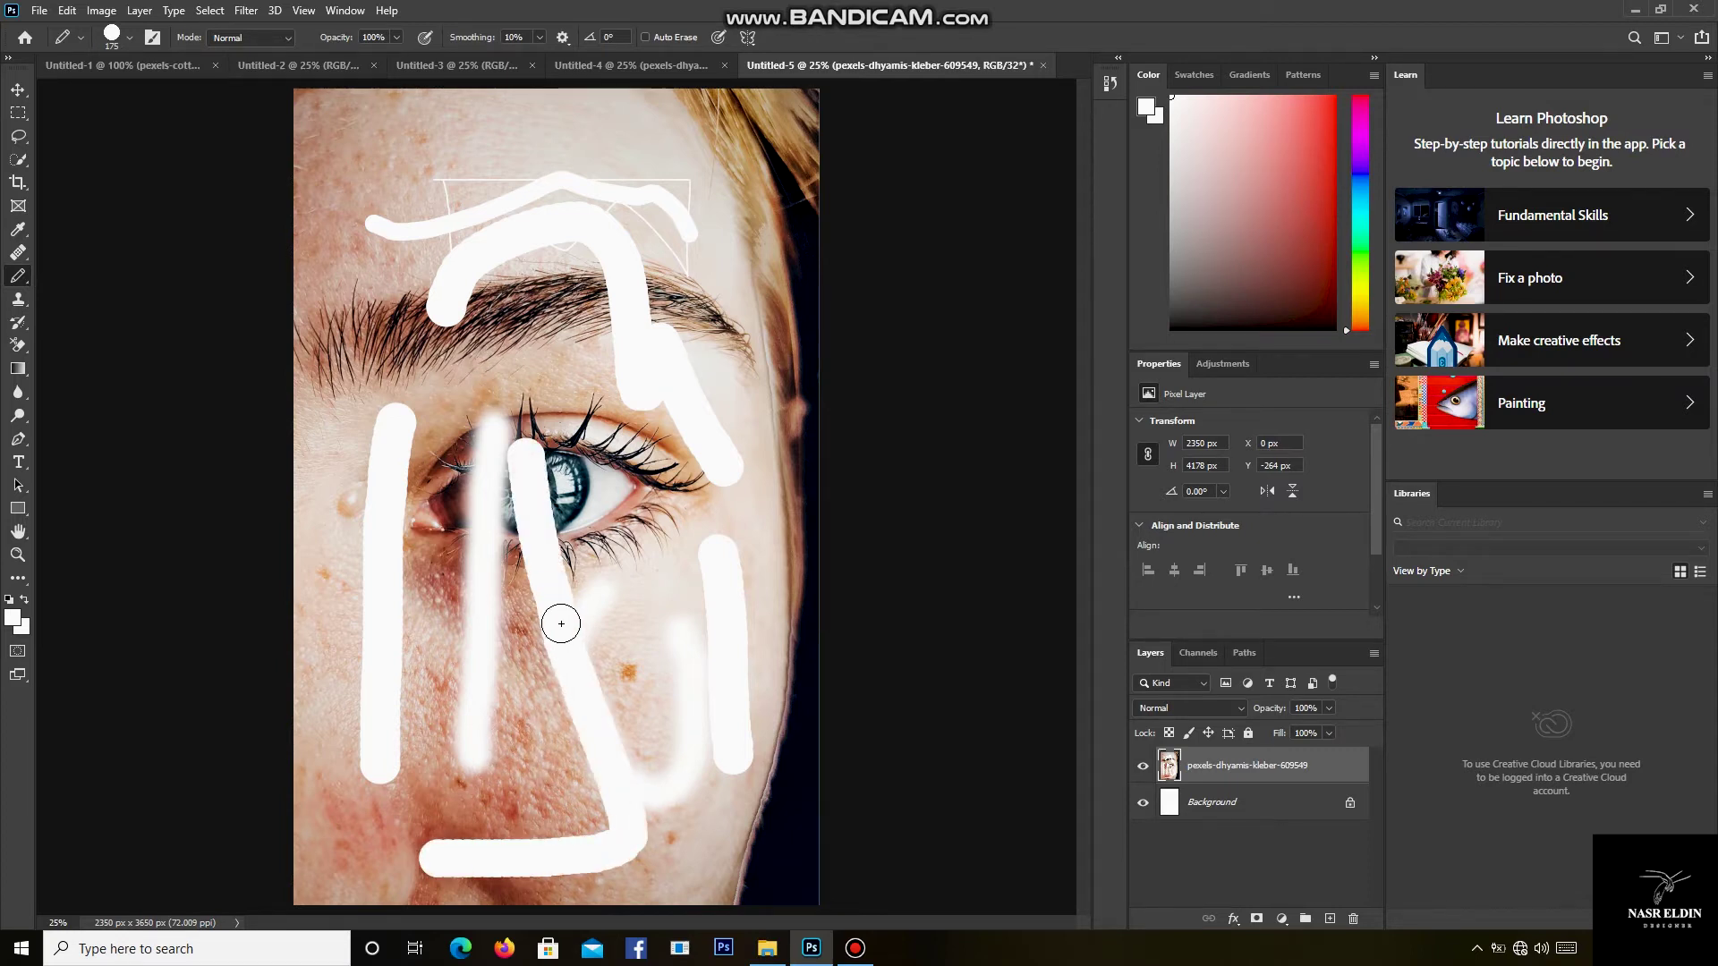
# Examine the edge of the pencil stroke up close at 200% and return to the full image.
pyautogui.hotkey('ctrl', '+')
pyautogui.hotkey('ctrl', '+')
pyautogui.hotkey('ctrl', '+')
pyautogui.hotkey('ctrl', '+')
pyautogui.hotkey('ctrl', '+')
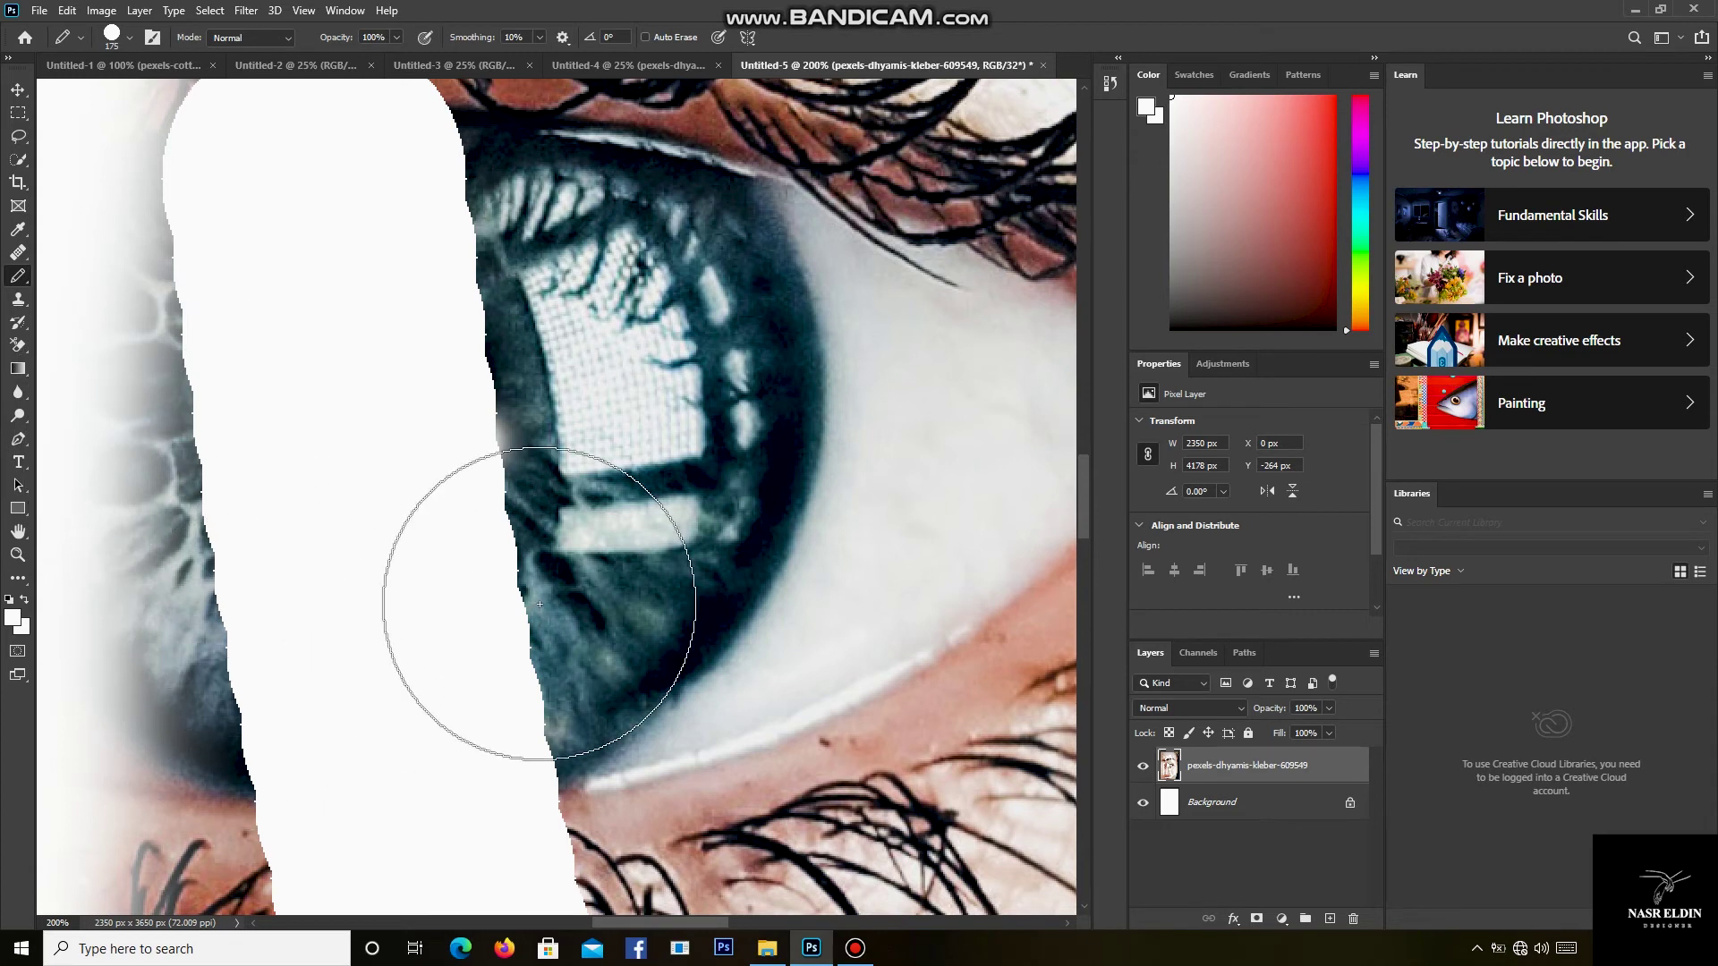
pyautogui.hotkey('ctrl', '-')
pyautogui.hotkey('ctrl', '-')
pyautogui.hotkey('ctrl', '-')
pyautogui.hotkey('ctrl', '-')
pyautogui.hotkey('ctrl', '-')
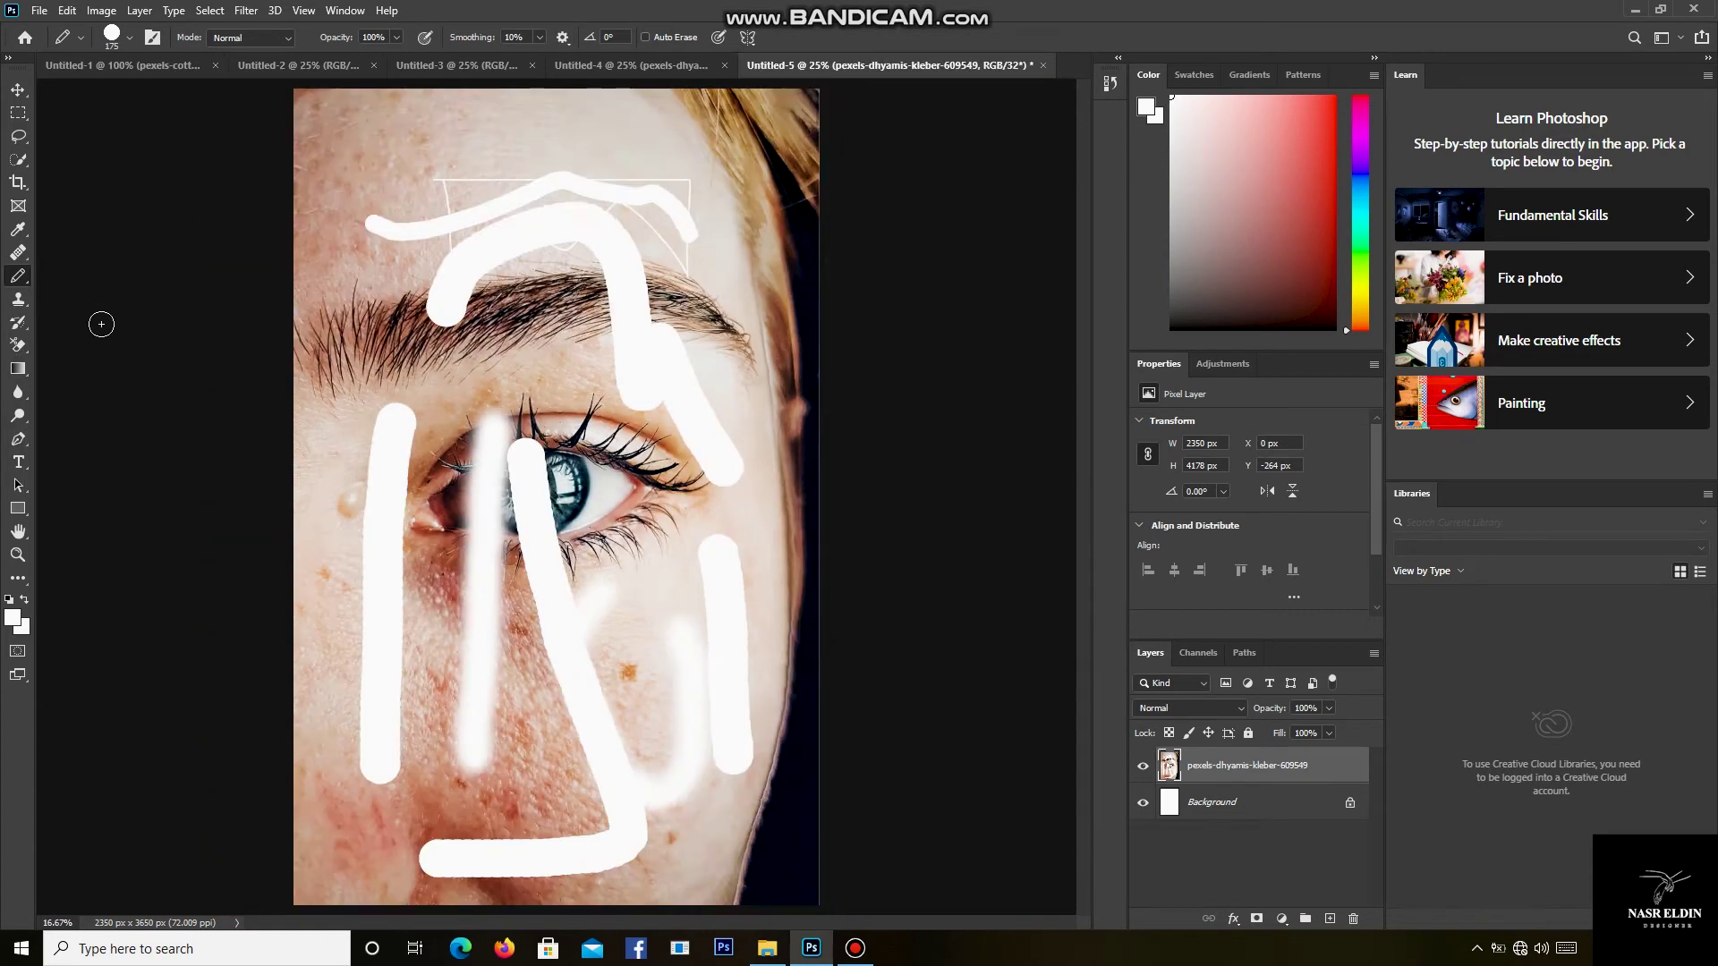
pyautogui.hotkey('ctrl', '+')
# Undo all the brush and pencil strokes along with the layer's rasterization, and decline rasterizing it again.
pyautogui.hotkey('ctrl', 'z')
pyautogui.hotkey('ctrl', 'z')
pyautogui.hotkey('ctrl', 'z')
pyautogui.hotkey('ctrl', 'z')
pyautogui.hotkey('ctrl', 'z')
pyautogui.hotkey('ctrl', 'z')
pyautogui.hotkey('ctrl', 'z')
pyautogui.hotkey('ctrl', 'z')
pyautogui.hotkey('ctrl', 'z')
pyautogui.hotkey('ctrl', 'z')
pyautogui.click(152, 344)
pyautogui.click(912, 367)
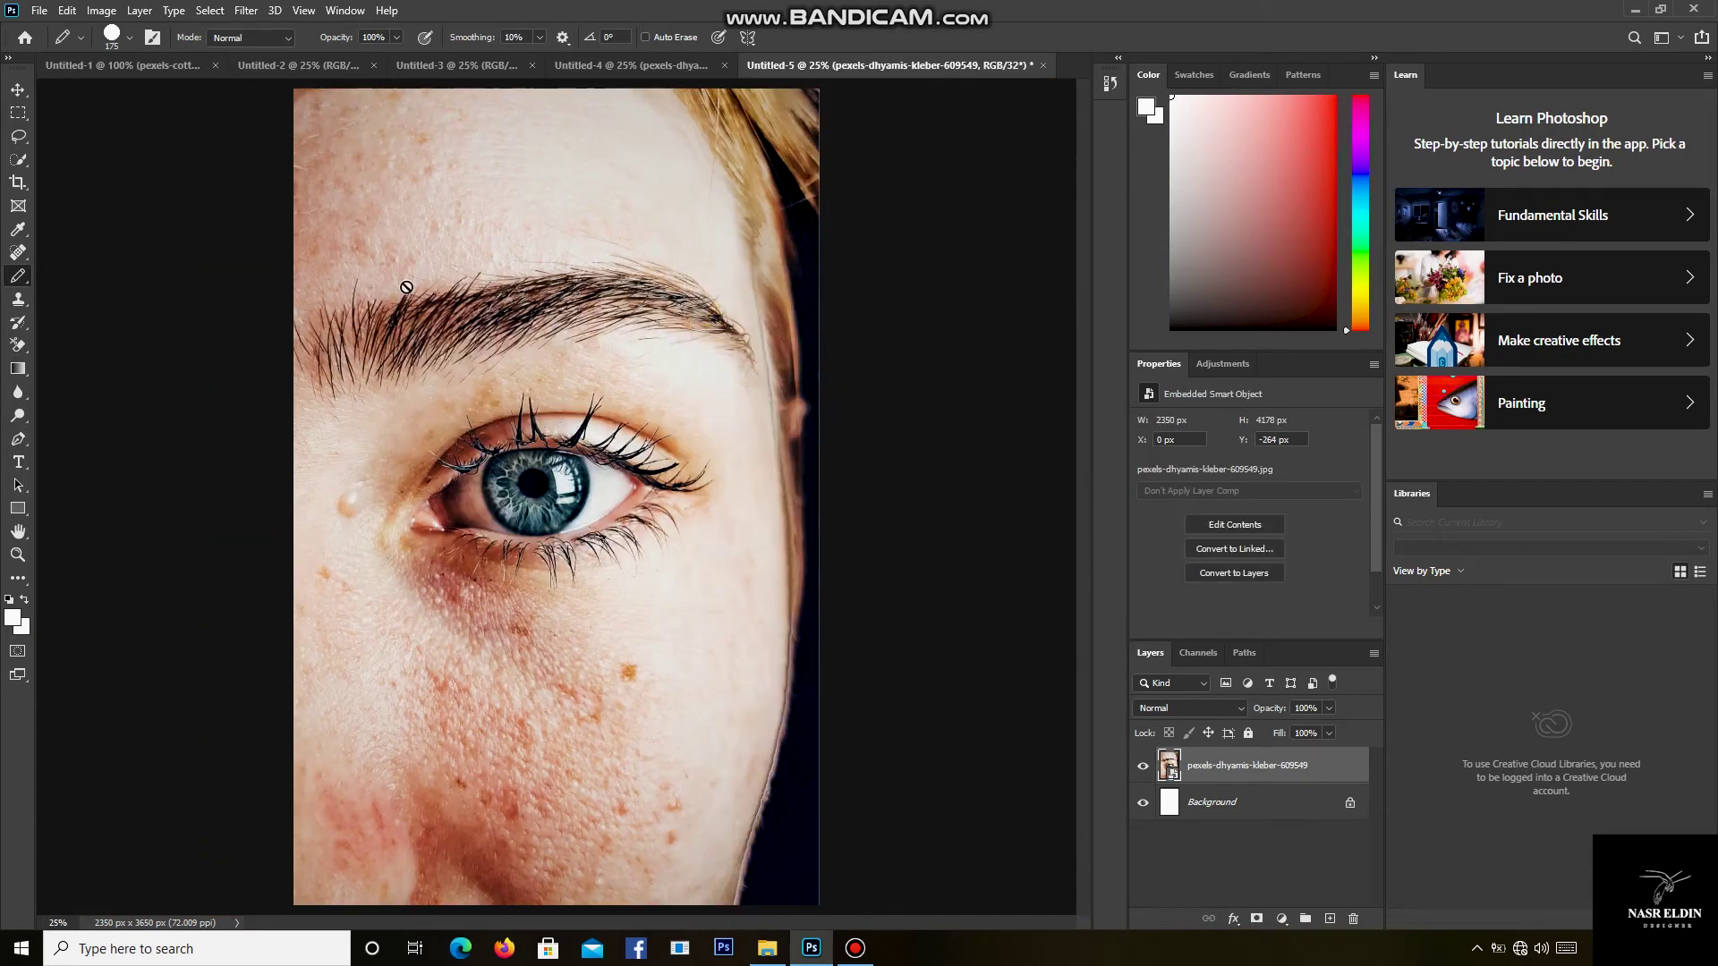
# Select the Mixer Brush Tool and rasterize the photo's smart object layer.
pyautogui.rightClick(9, 278)
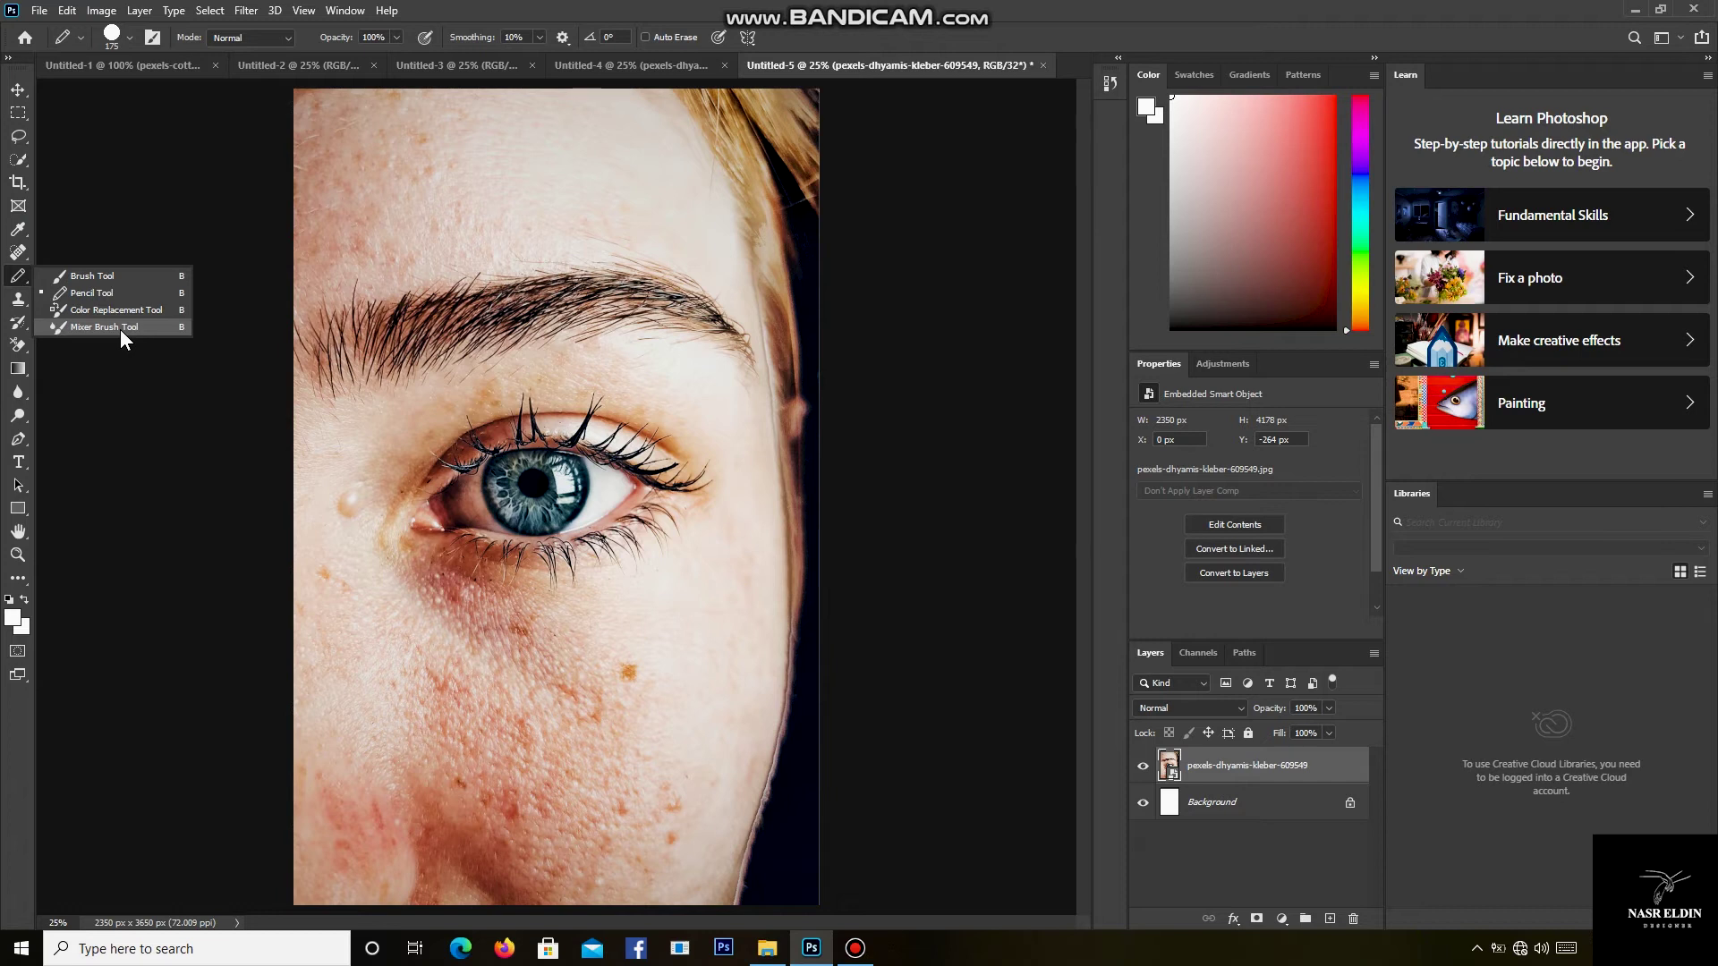
pyautogui.click(120, 330)
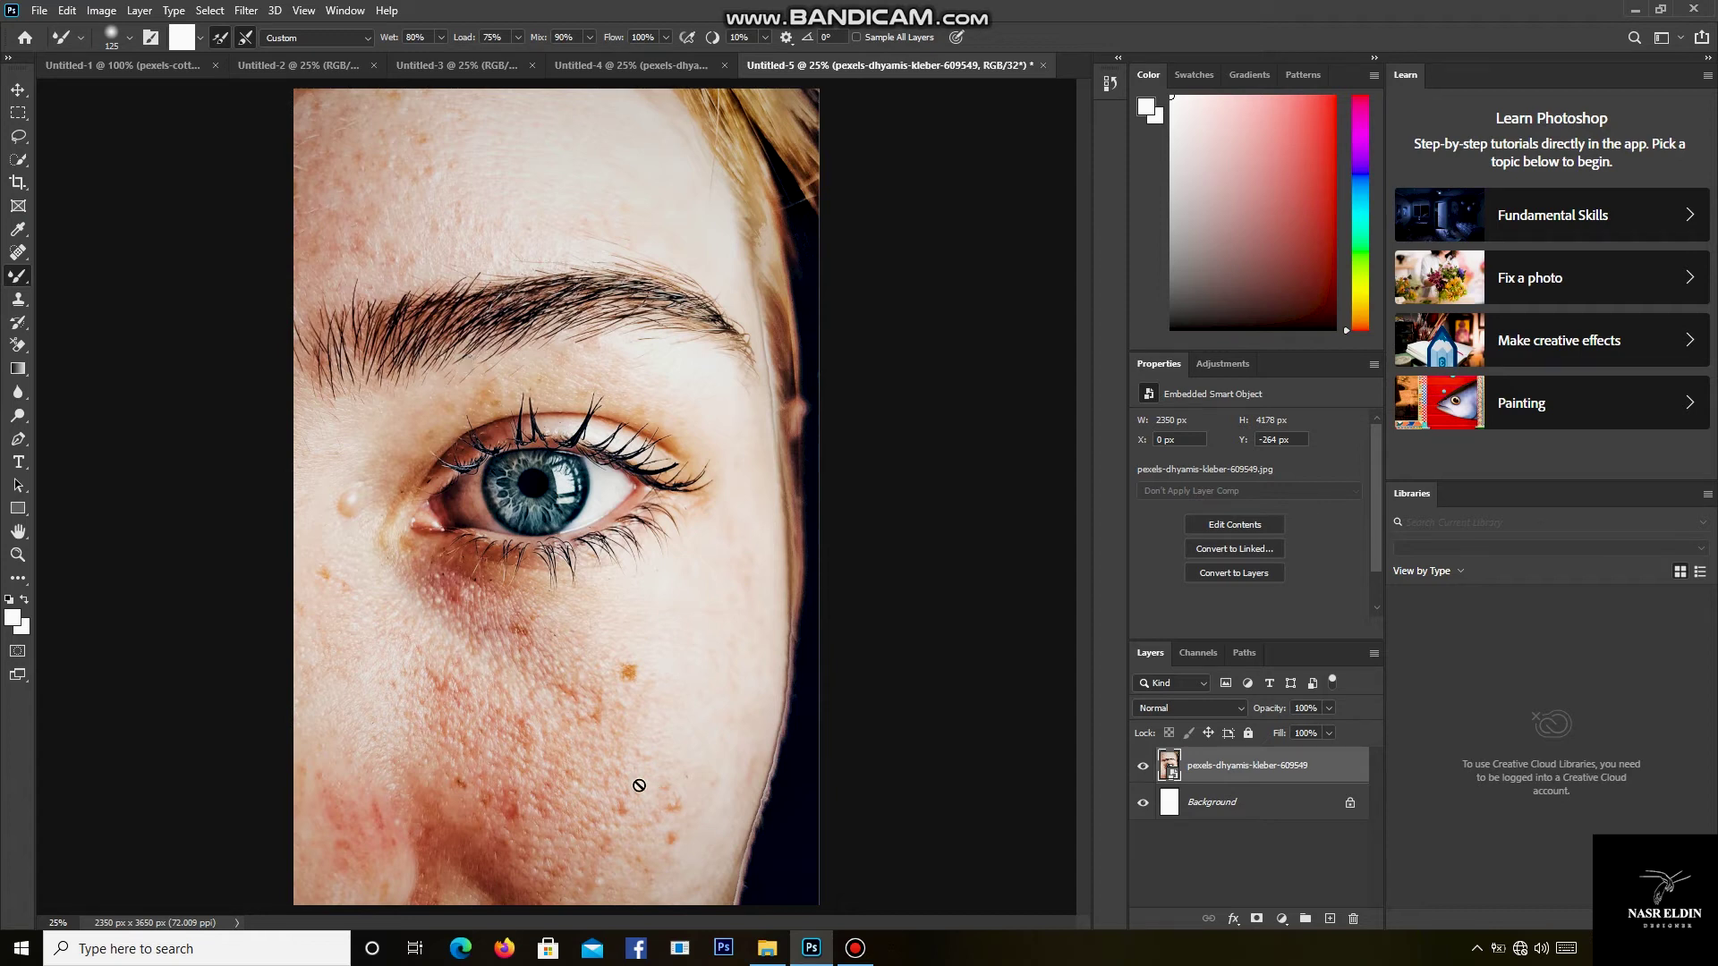
pyautogui.click(626, 691)
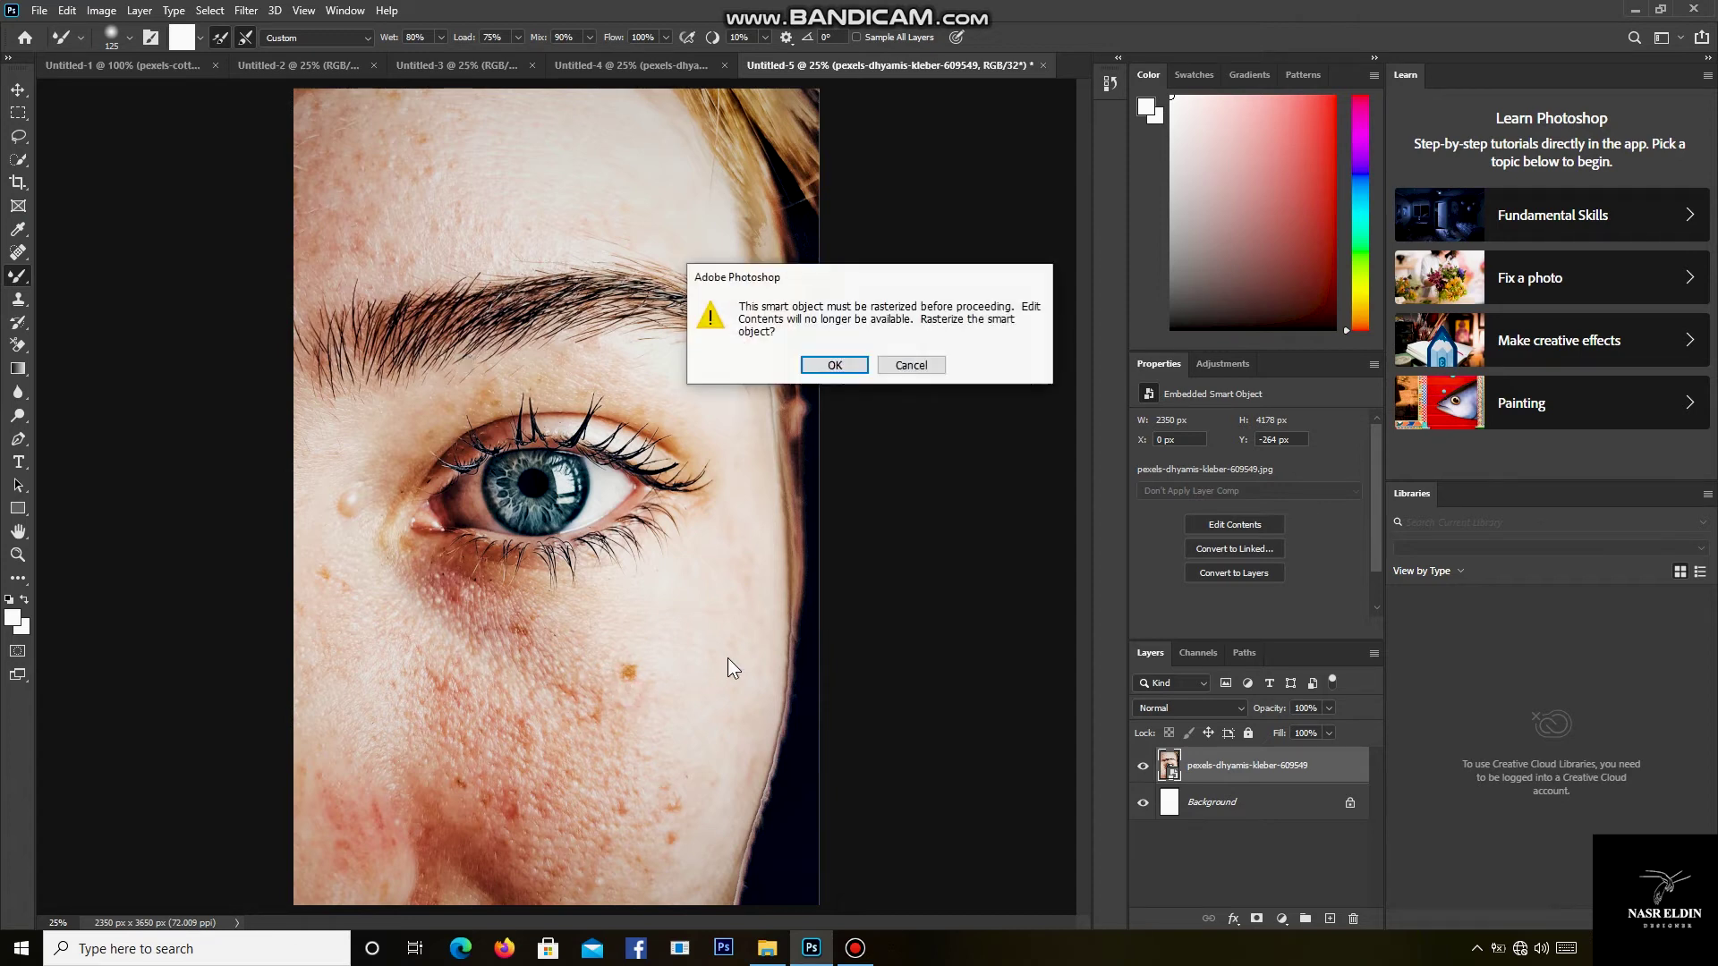
pyautogui.click(838, 365)
# Enlarge the Mixer Brush to 500 px and blend away the brown cheek spot, the bump near the inner eye corner and the lower-cheek freckles.
pyautogui.press(']')
pyautogui.press(']')
pyautogui.press(']')
pyautogui.press(']')
pyautogui.press(']')
pyautogui.press(']')
pyautogui.press(']')
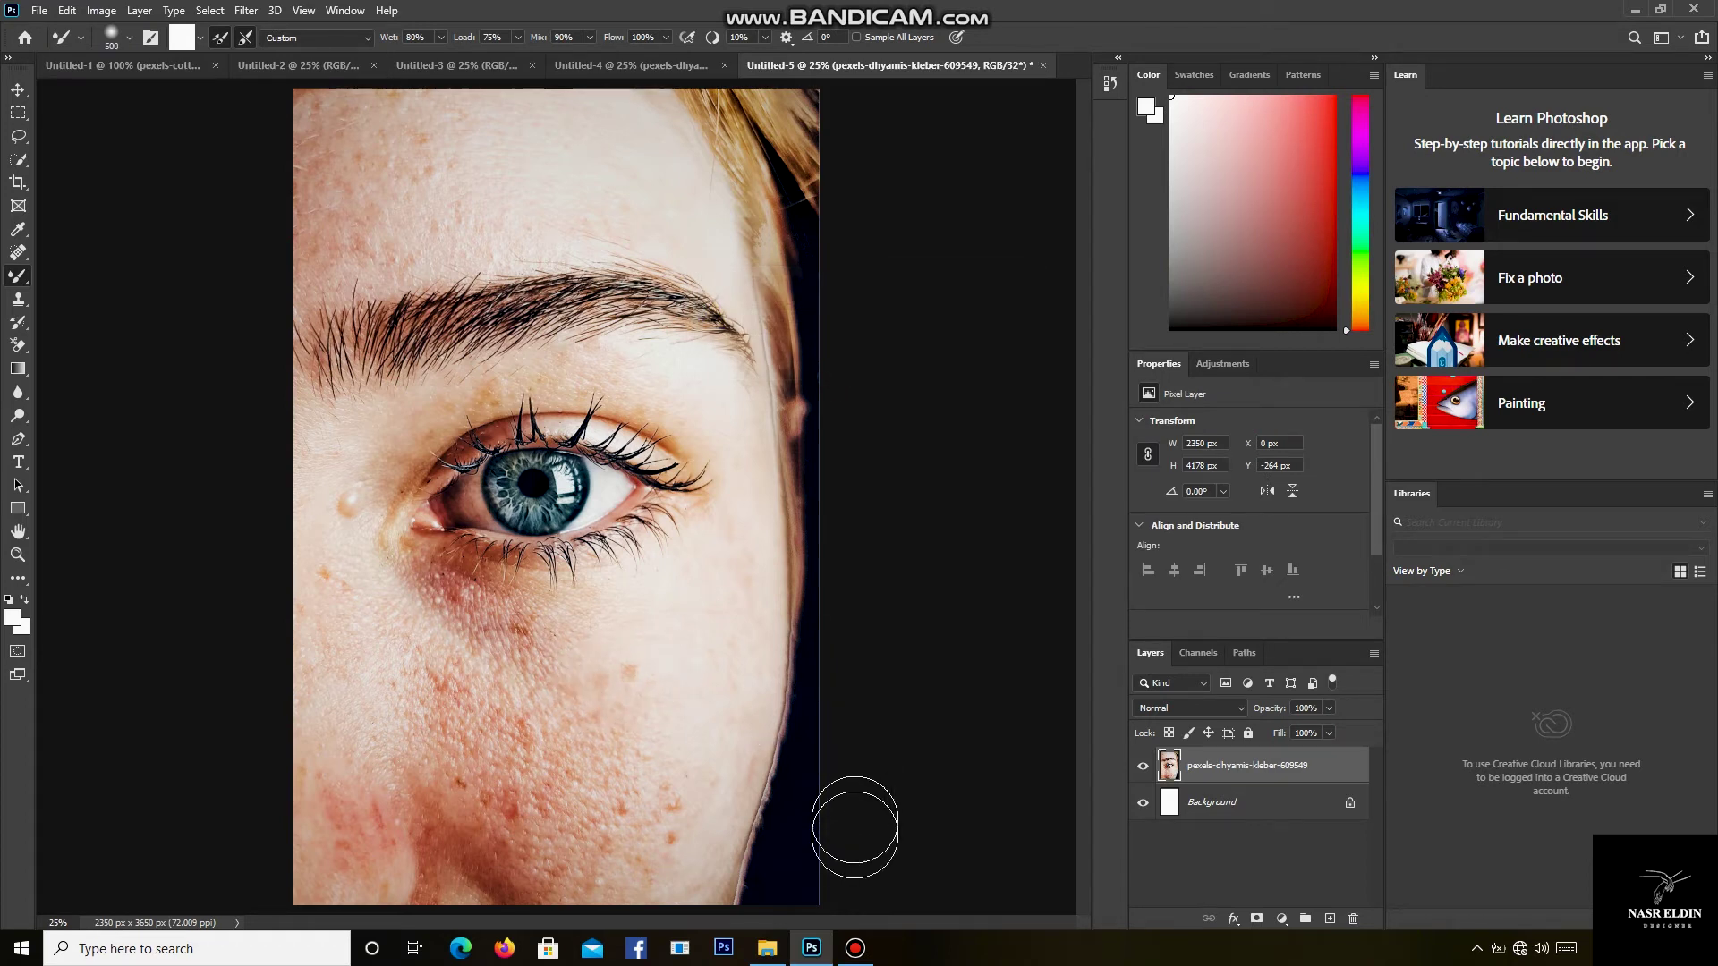
pyautogui.moveTo(633, 683)
pyautogui.mouseDown()
pyautogui.moveTo(602, 653)
pyautogui.moveTo(642, 680)
pyautogui.mouseUp()
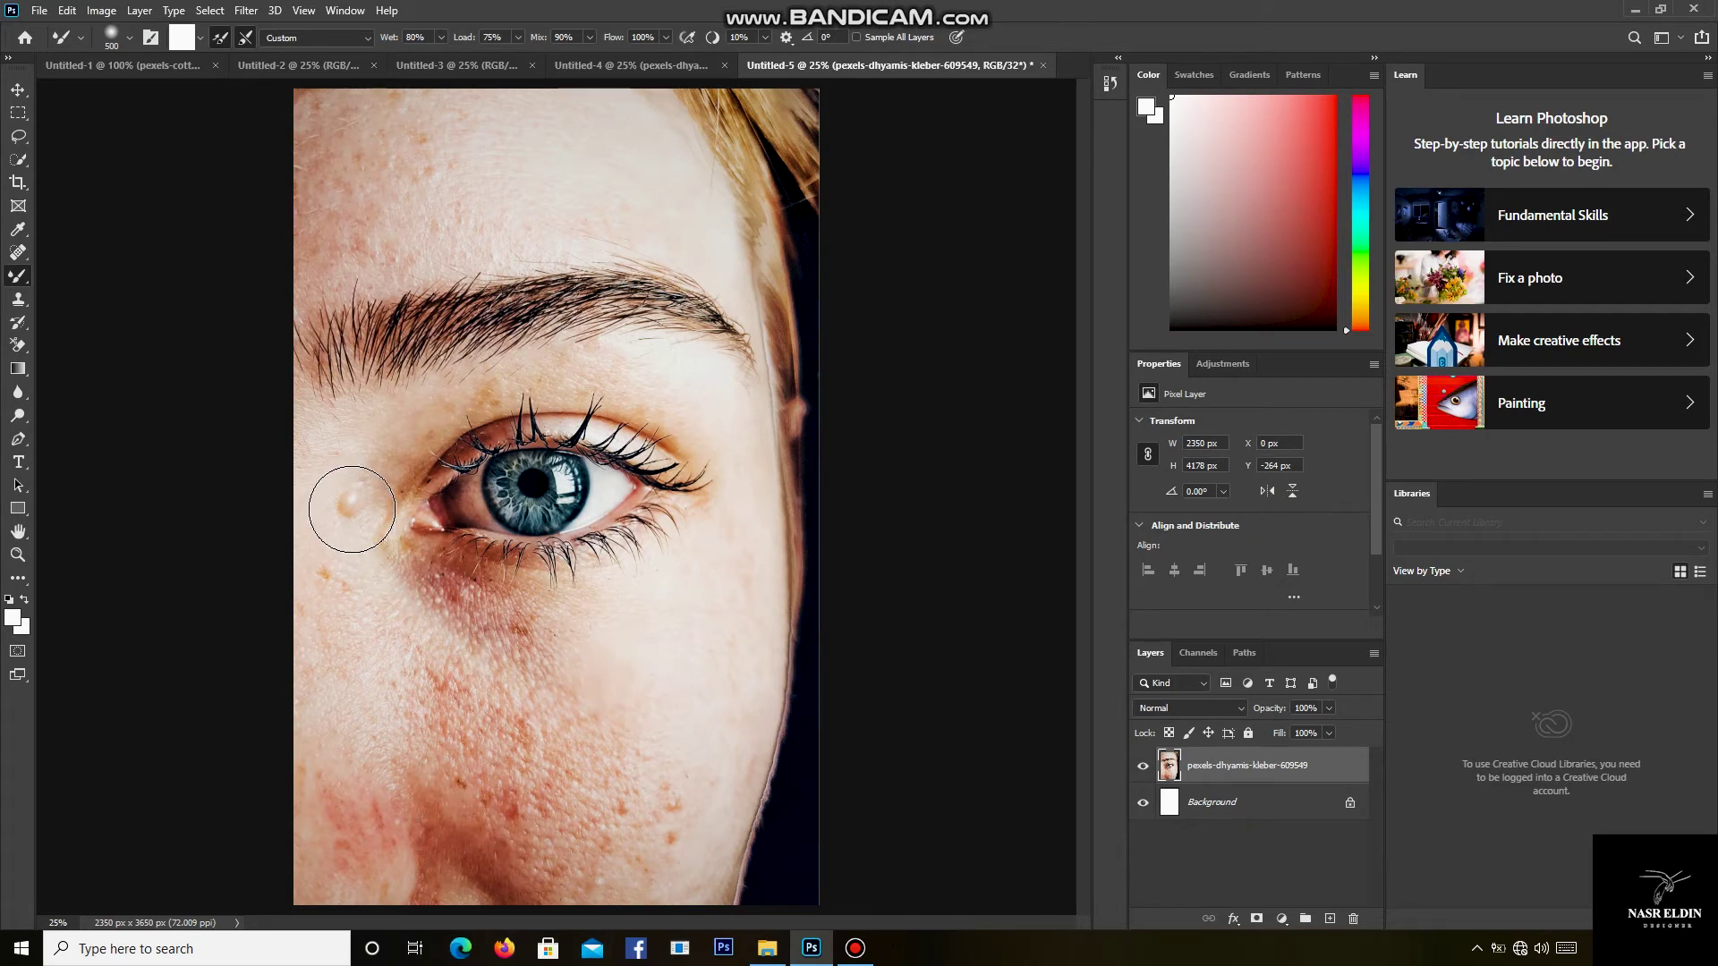
pyautogui.moveTo(345, 506); pyautogui.dragTo(357, 483)
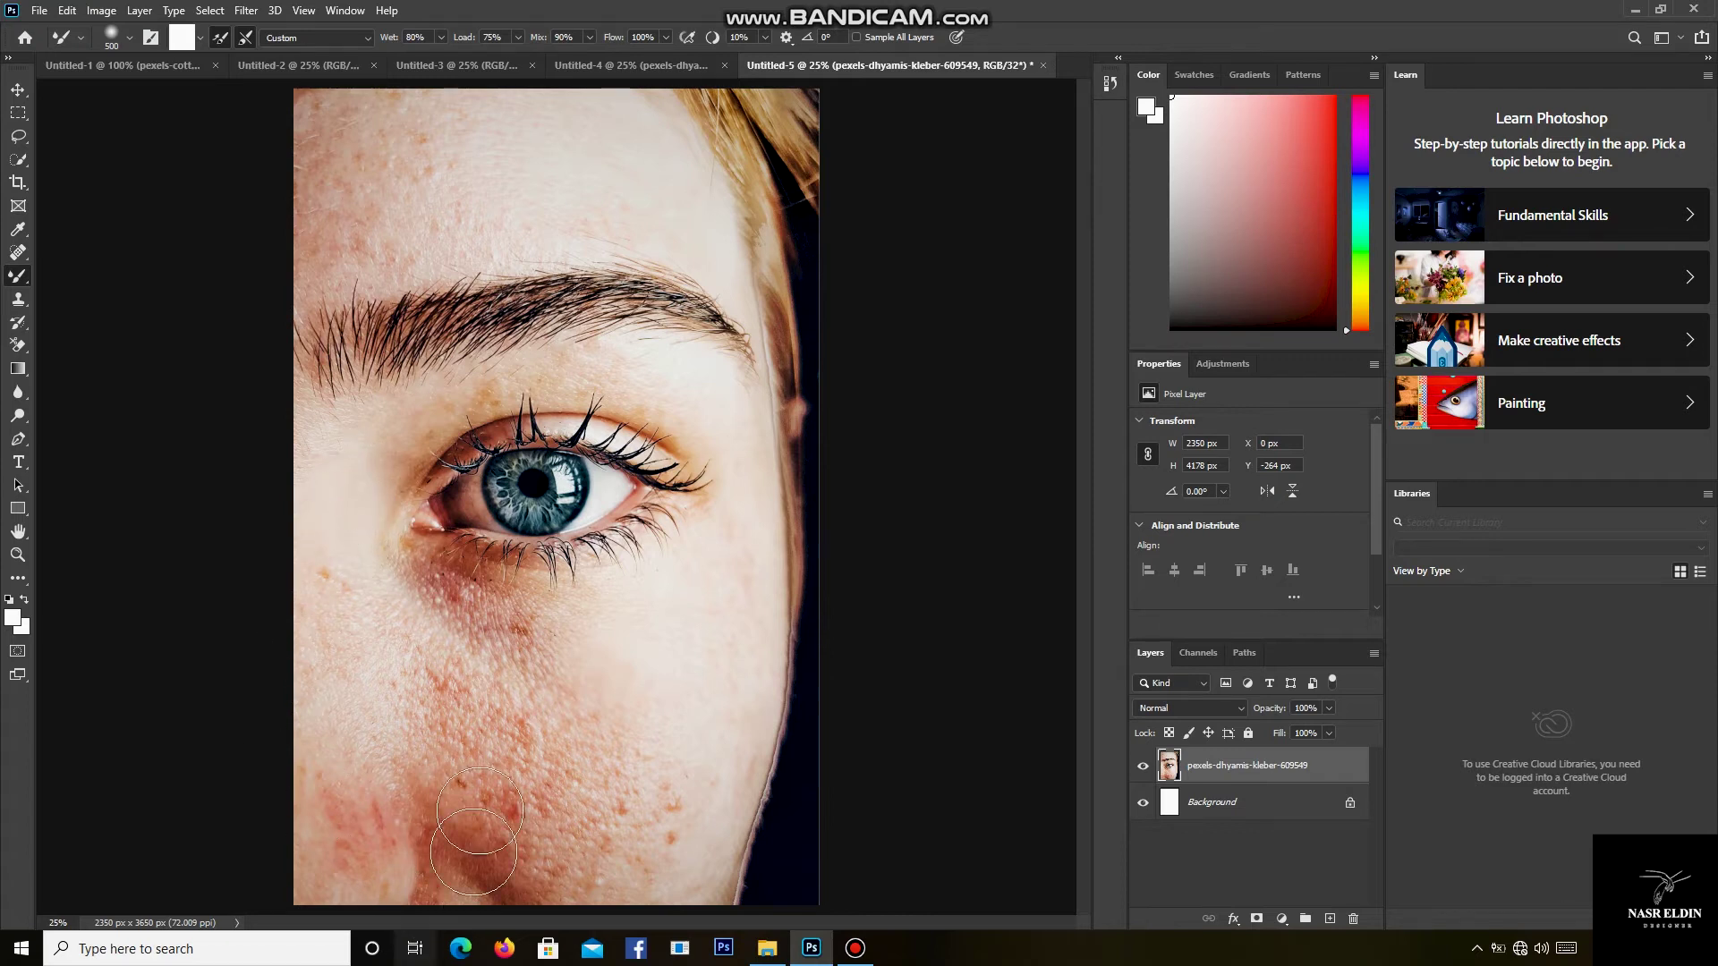
pyautogui.moveTo(670, 848); pyautogui.dragTo(656, 778)
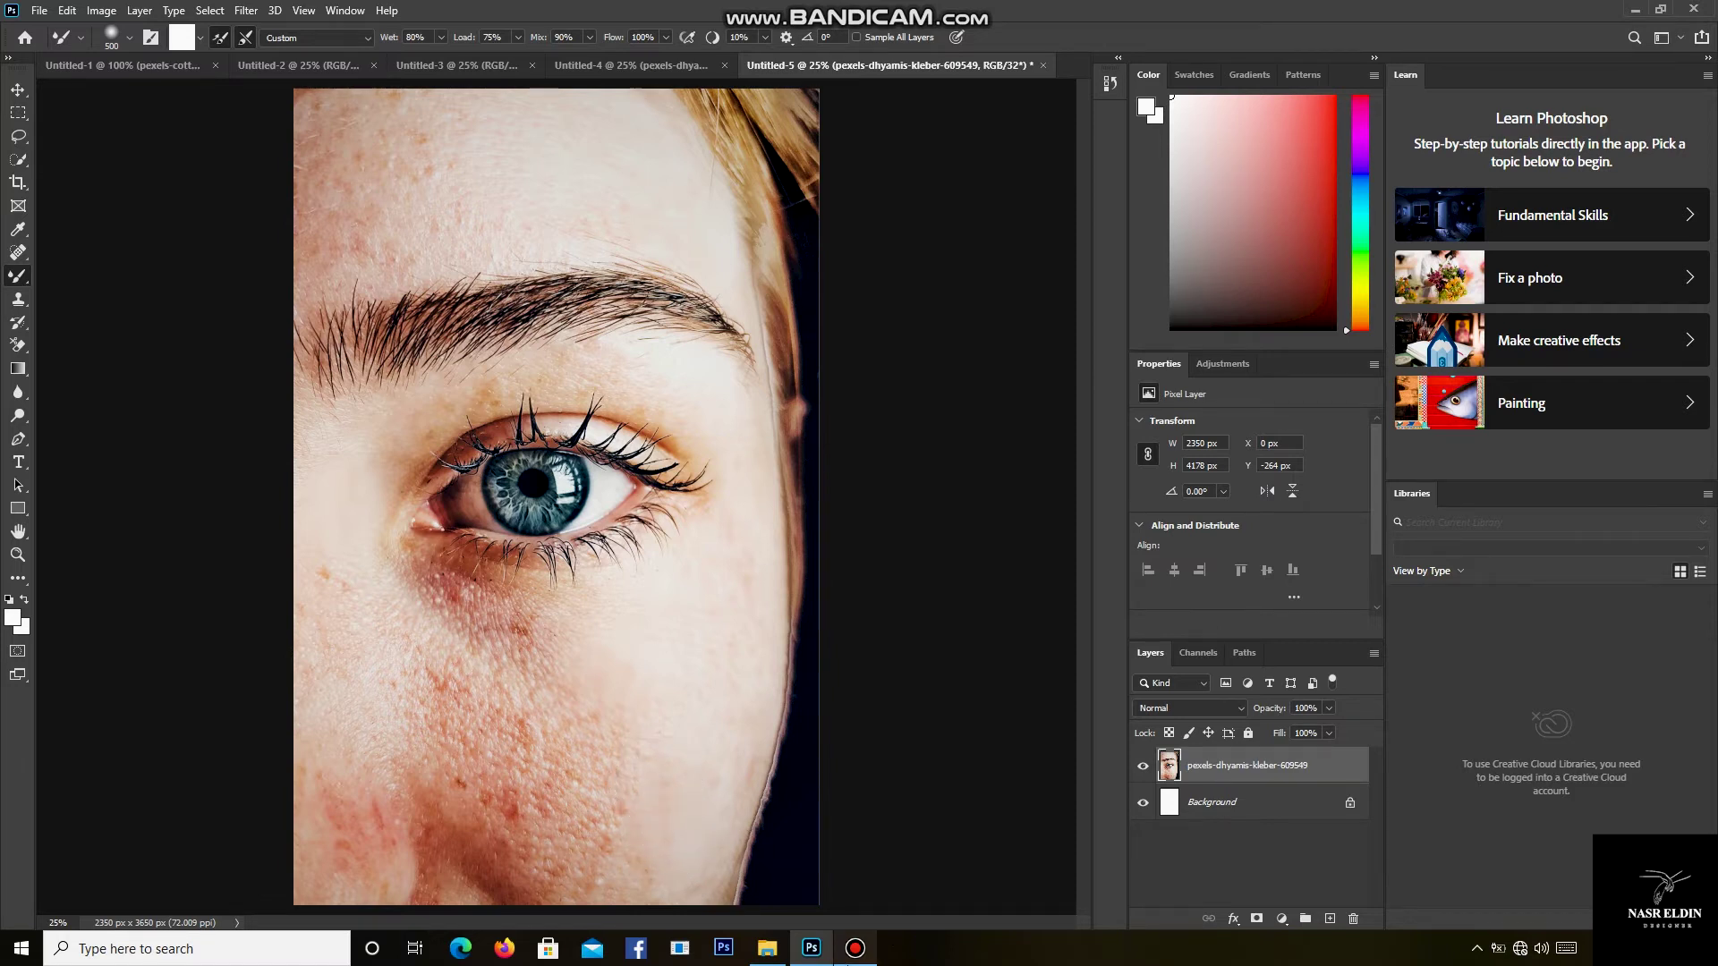
# Smooth the blemishes below the eye, on the outer cheek and beside the nose with the Mixer Brush.
pyautogui.rightClick(18, 274)
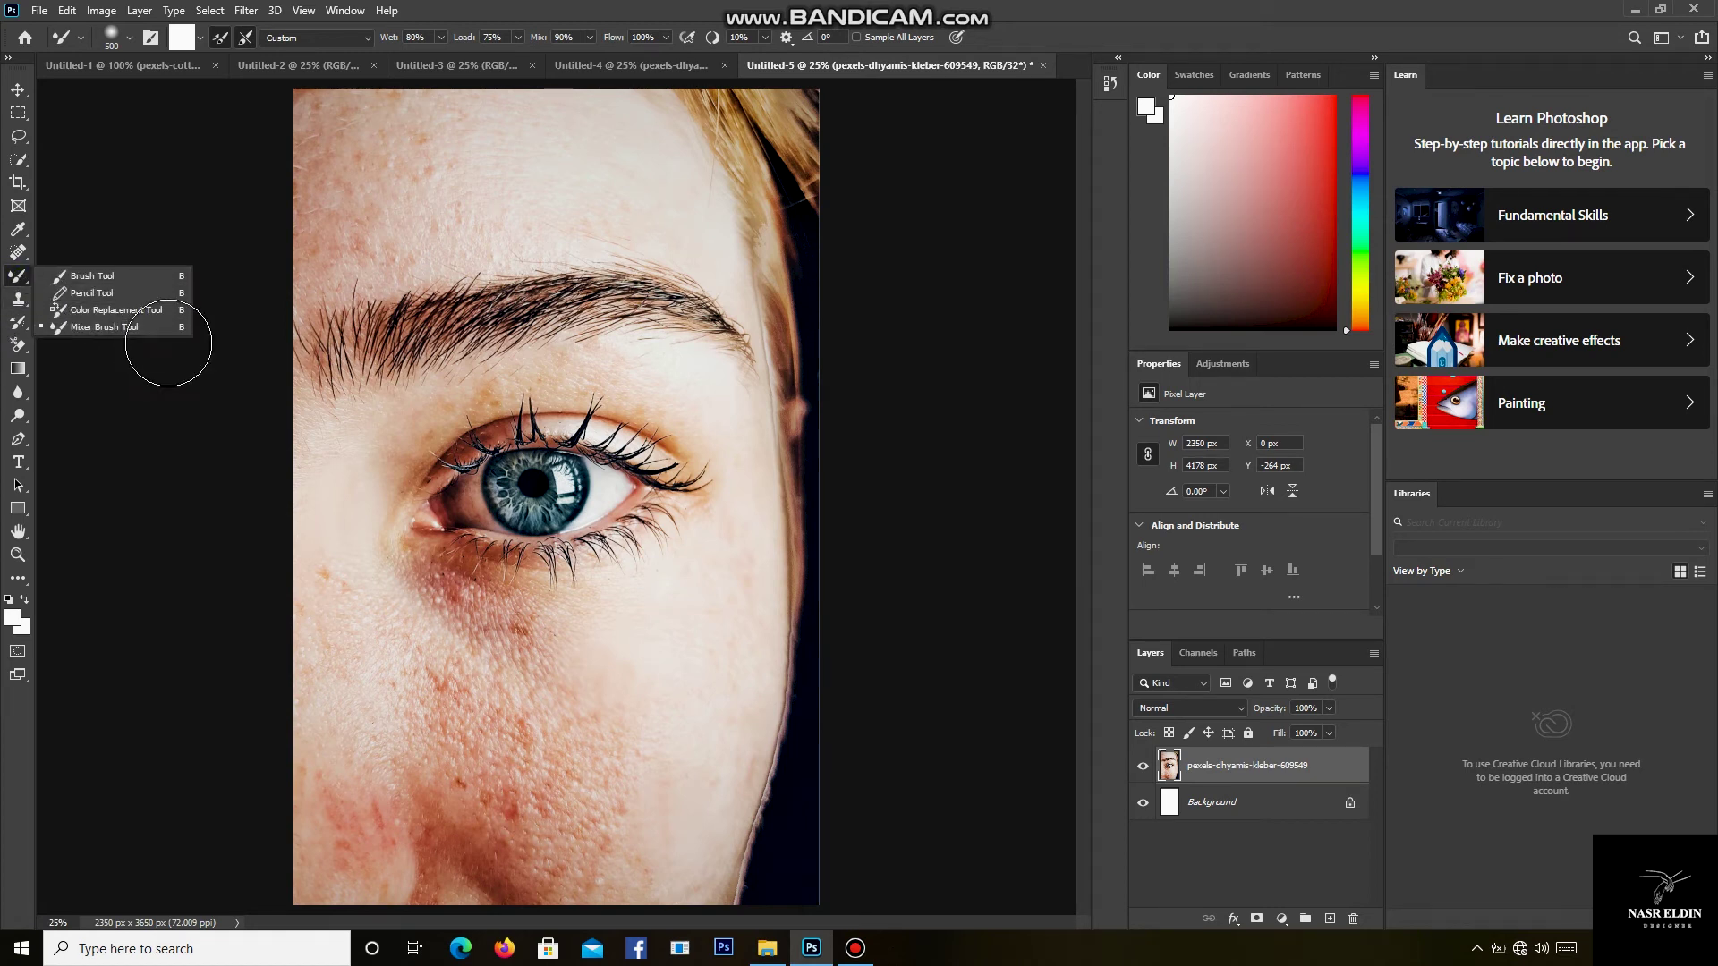
pyautogui.click(123, 328)
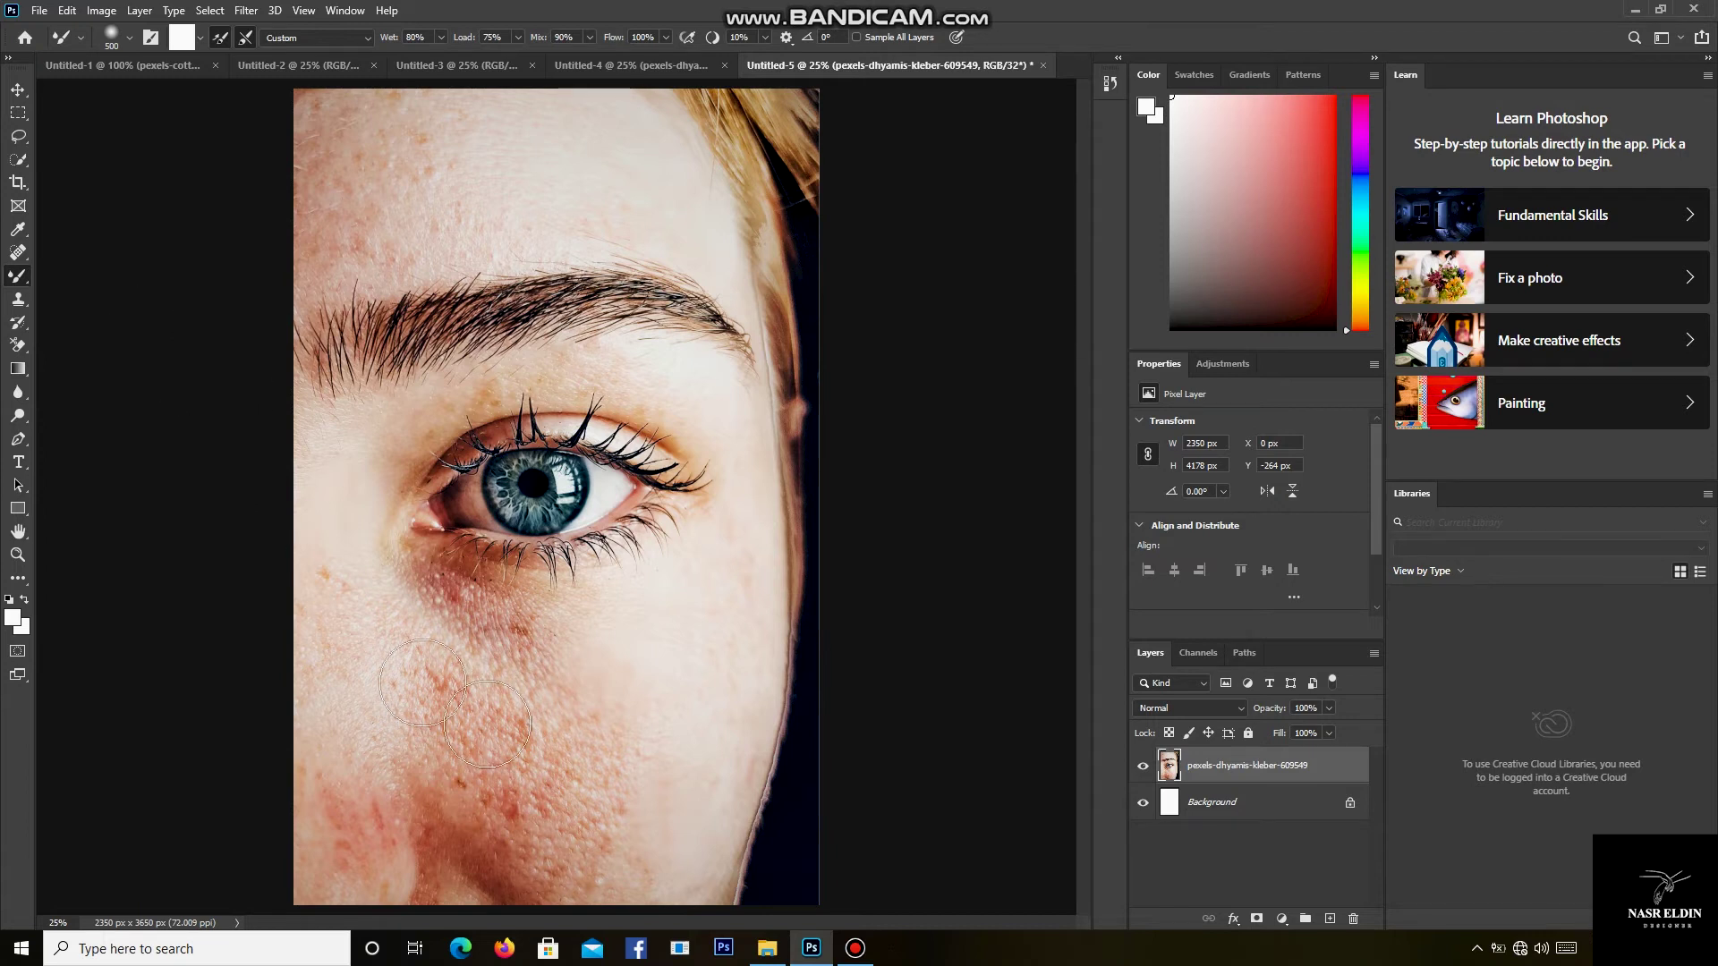
pyautogui.moveTo(525, 640)
pyautogui.mouseDown()
pyautogui.moveTo(501, 617)
pyautogui.moveTo(537, 640)
pyautogui.mouseUp()
pyautogui.moveTo(747, 552)
pyautogui.mouseDown()
pyautogui.moveTo(740, 614)
pyautogui.moveTo(736, 567)
pyautogui.mouseUp()
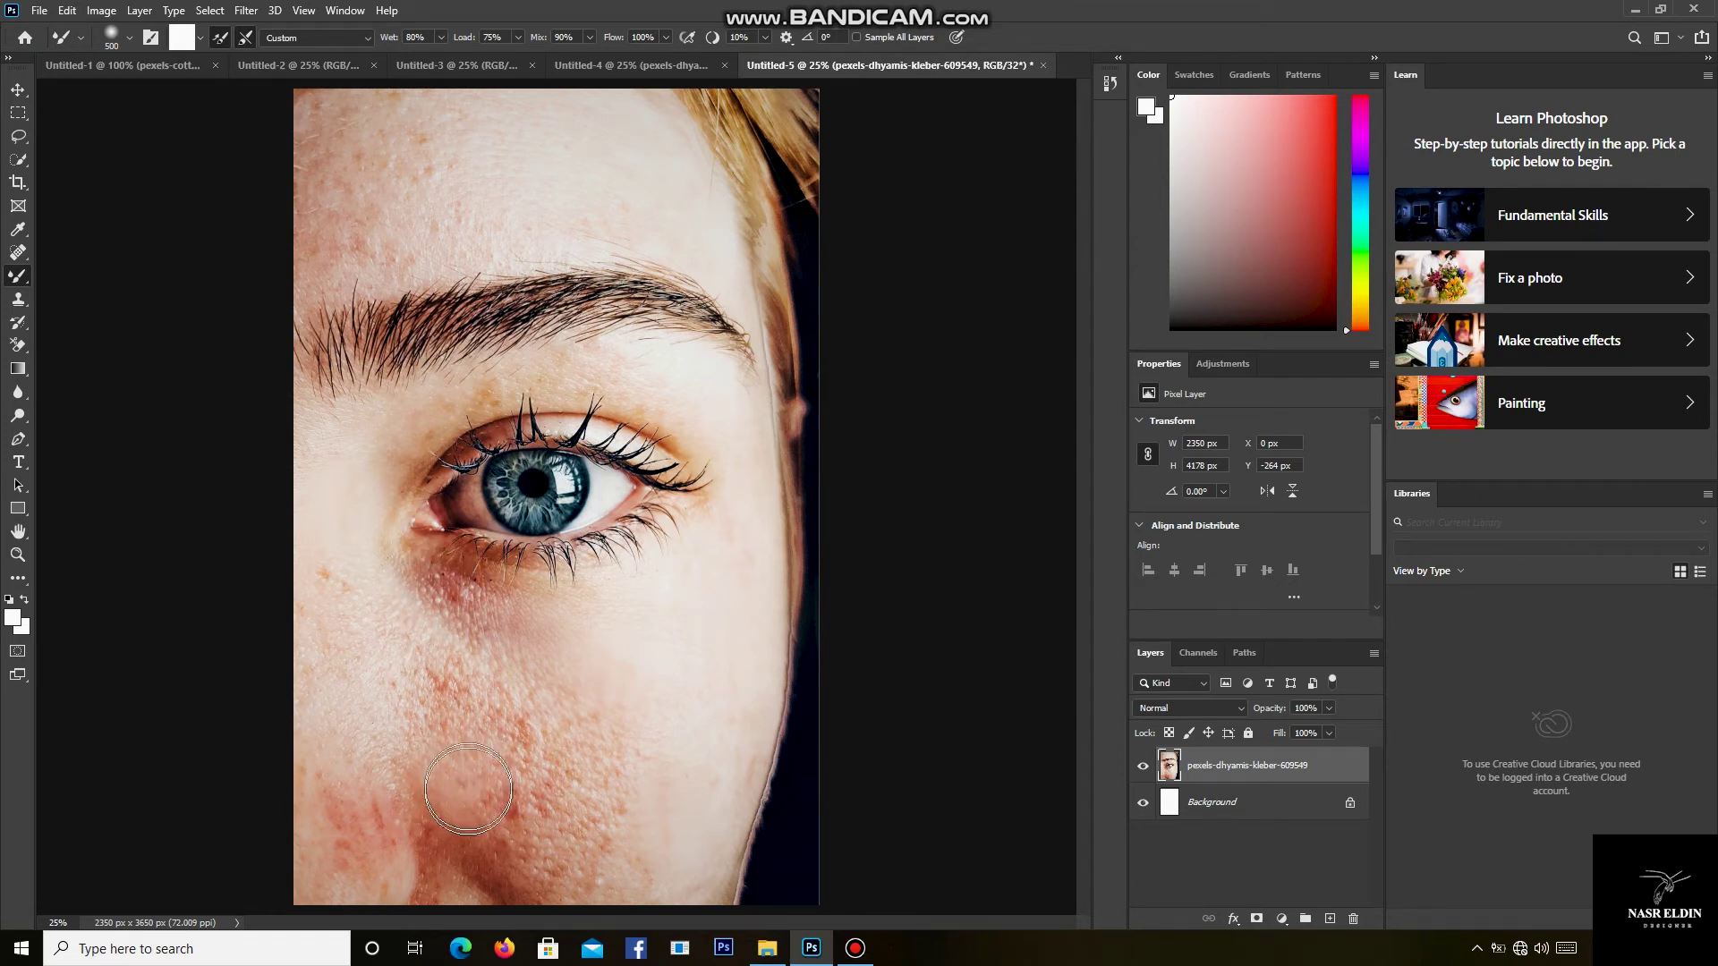
pyautogui.moveTo(519, 811)
pyautogui.mouseDown()
pyautogui.moveTo(537, 787)
pyautogui.moveTo(521, 723)
pyautogui.moveTo(508, 819)
pyautogui.moveTo(524, 722)
pyautogui.moveTo(501, 693)
pyautogui.moveTo(437, 694)
pyautogui.moveTo(486, 780)
pyautogui.mouseUp()
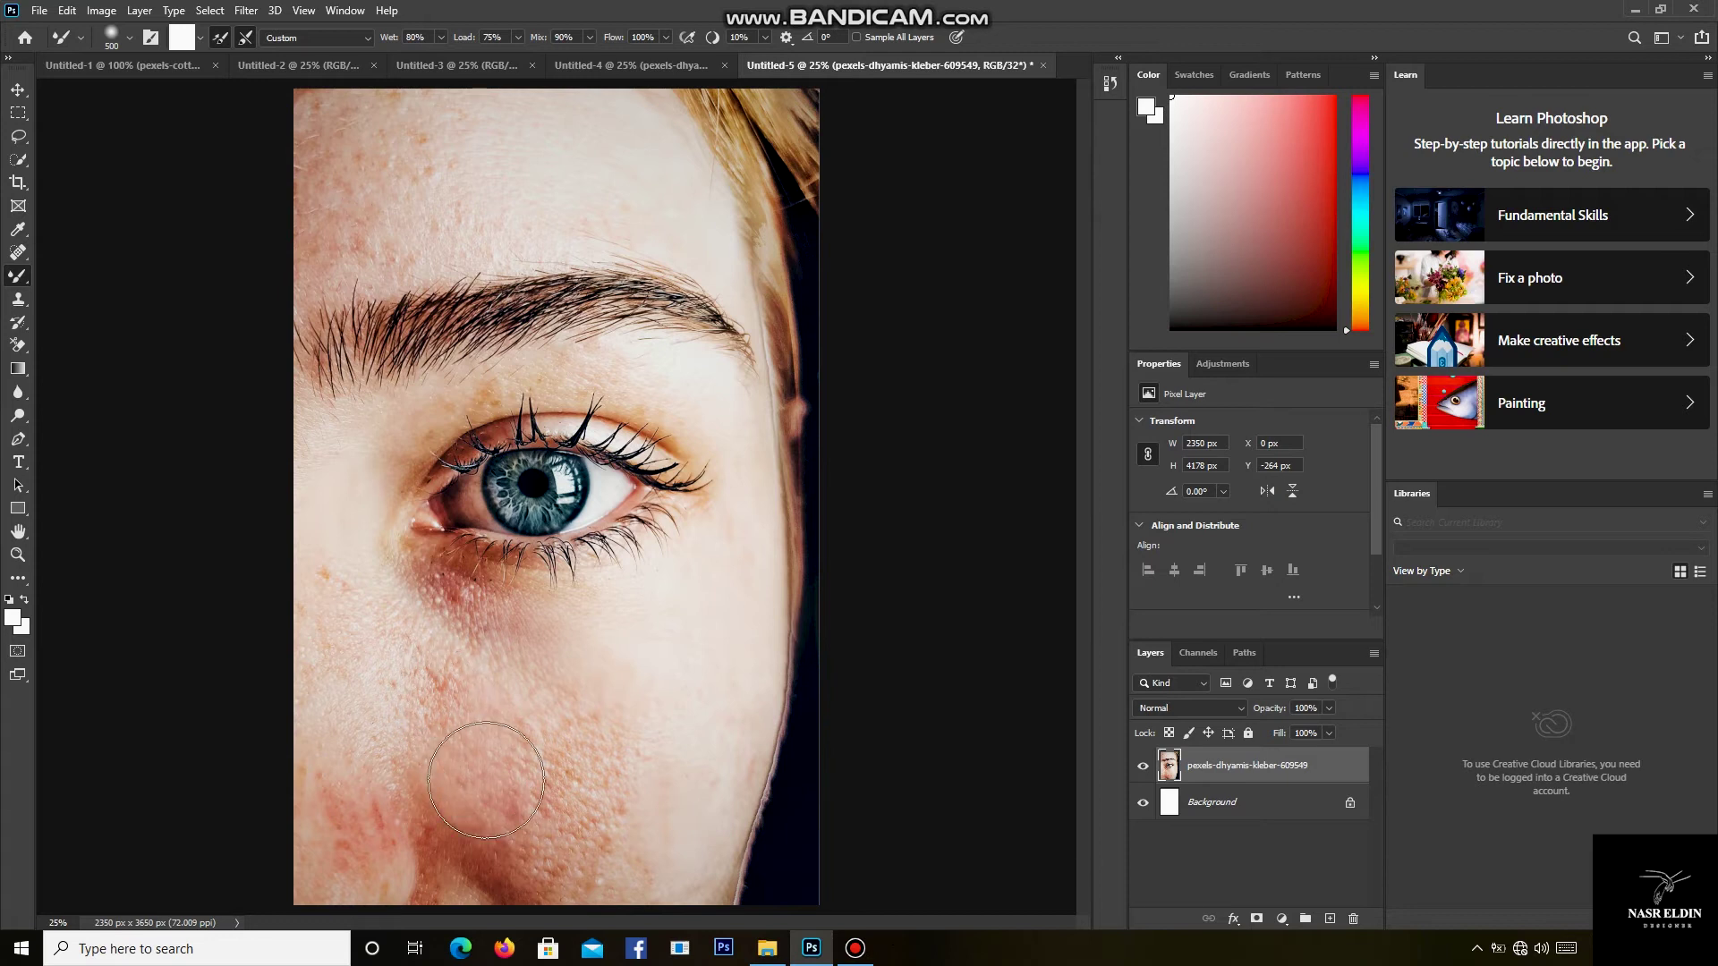
# Blend the reddish patch under the inner corner of the eye with the Mixer Brush.
pyautogui.hotkey('ctrl', '+')
pyautogui.hotkey('ctrl', '+')
pyautogui.hotkey('ctrl', '+')
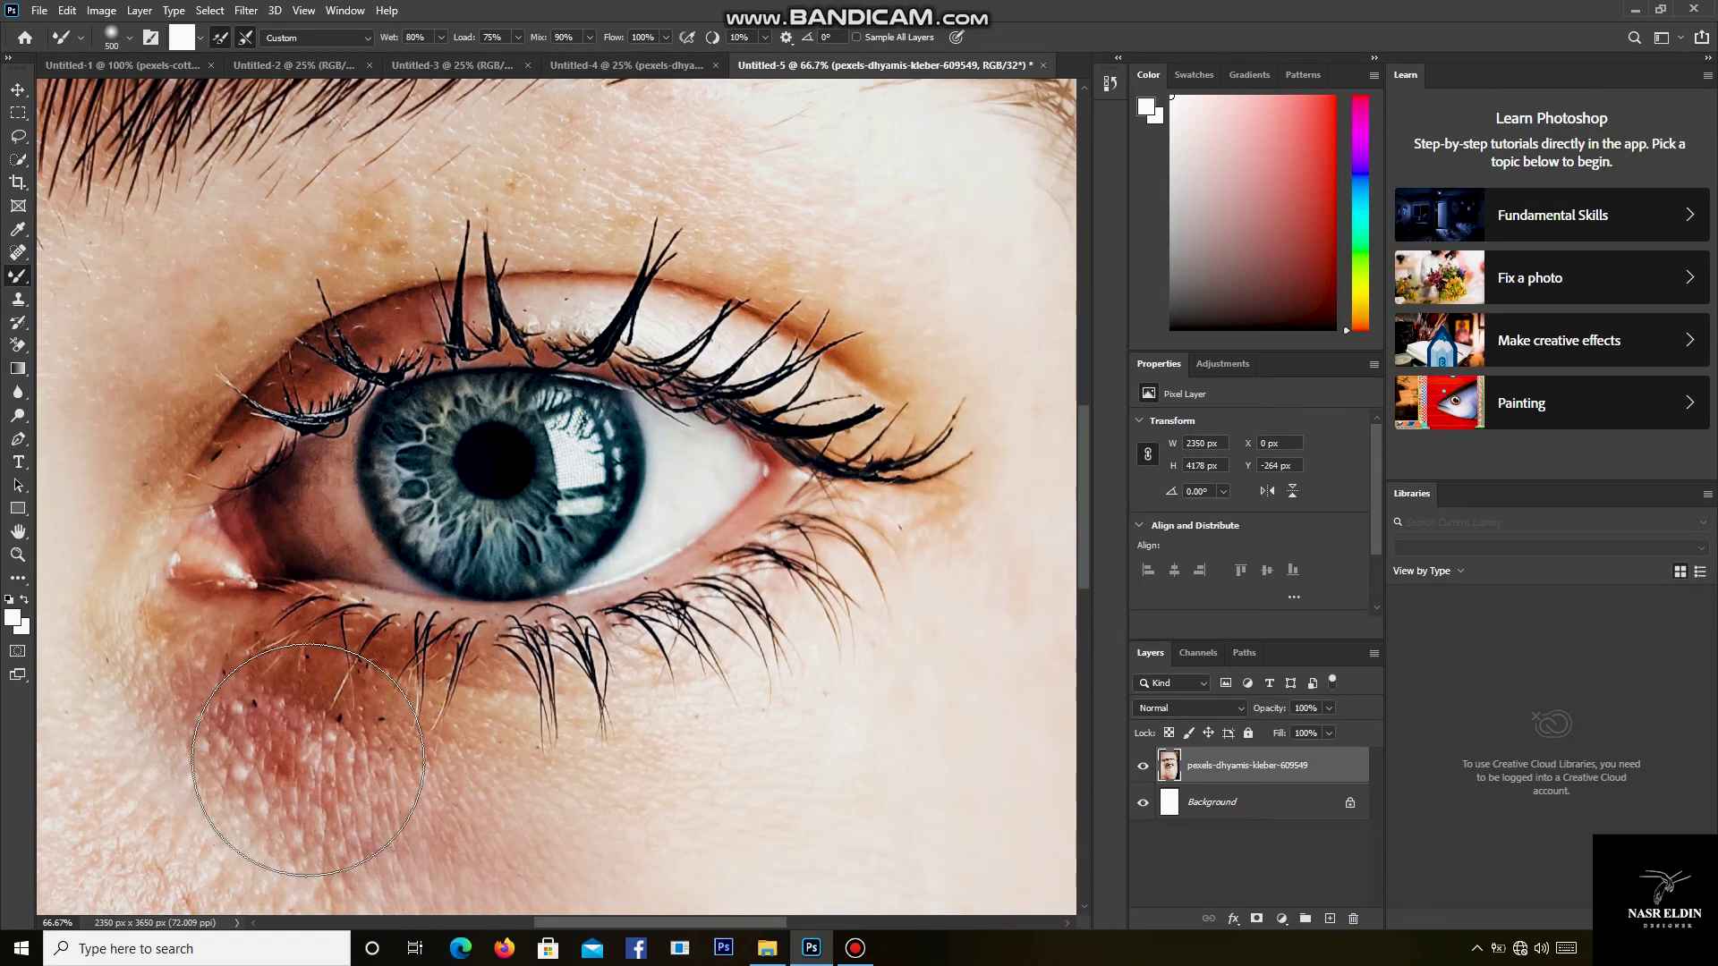
pyautogui.hotkey('ctrl', '-')
pyautogui.moveTo(326, 702)
pyautogui.mouseDown()
pyautogui.moveTo(345, 706)
pyautogui.moveTo(301, 721)
pyautogui.moveTo(358, 712)
pyautogui.moveTo(325, 728)
pyautogui.moveTo(326, 690)
pyautogui.mouseUp()
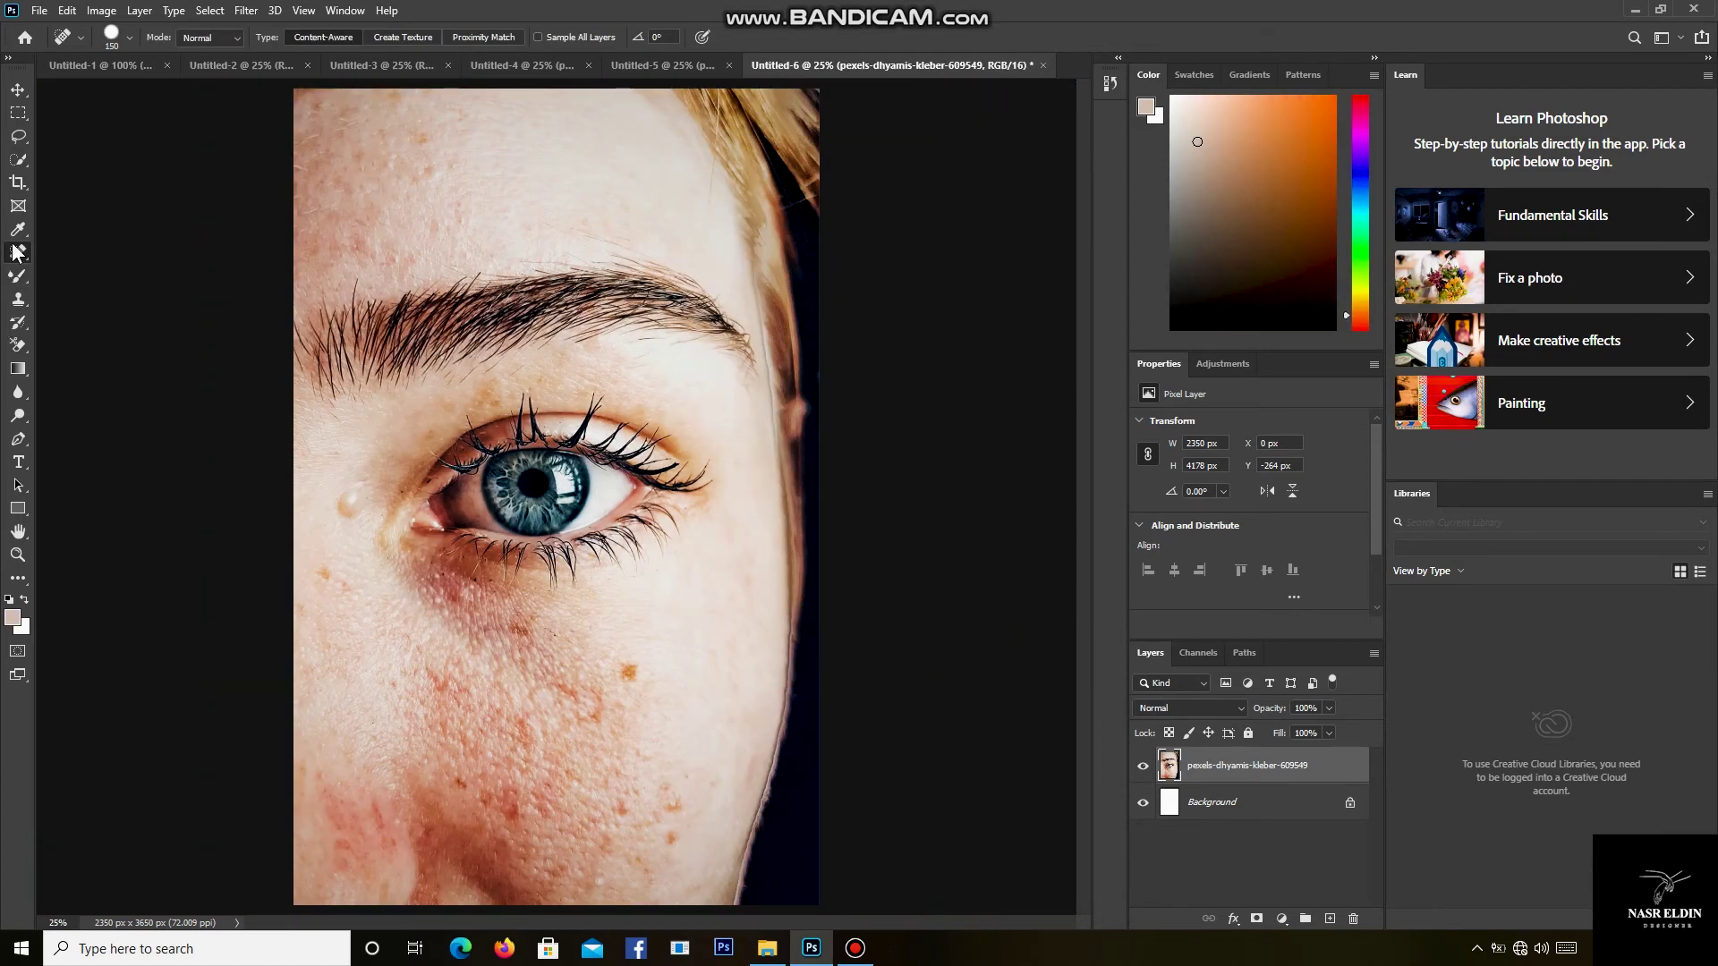
# Select the Spot Healing Brush Tool from the healing tools group.
pyautogui.rightClick(12, 253)
pyautogui.click(15, 278)
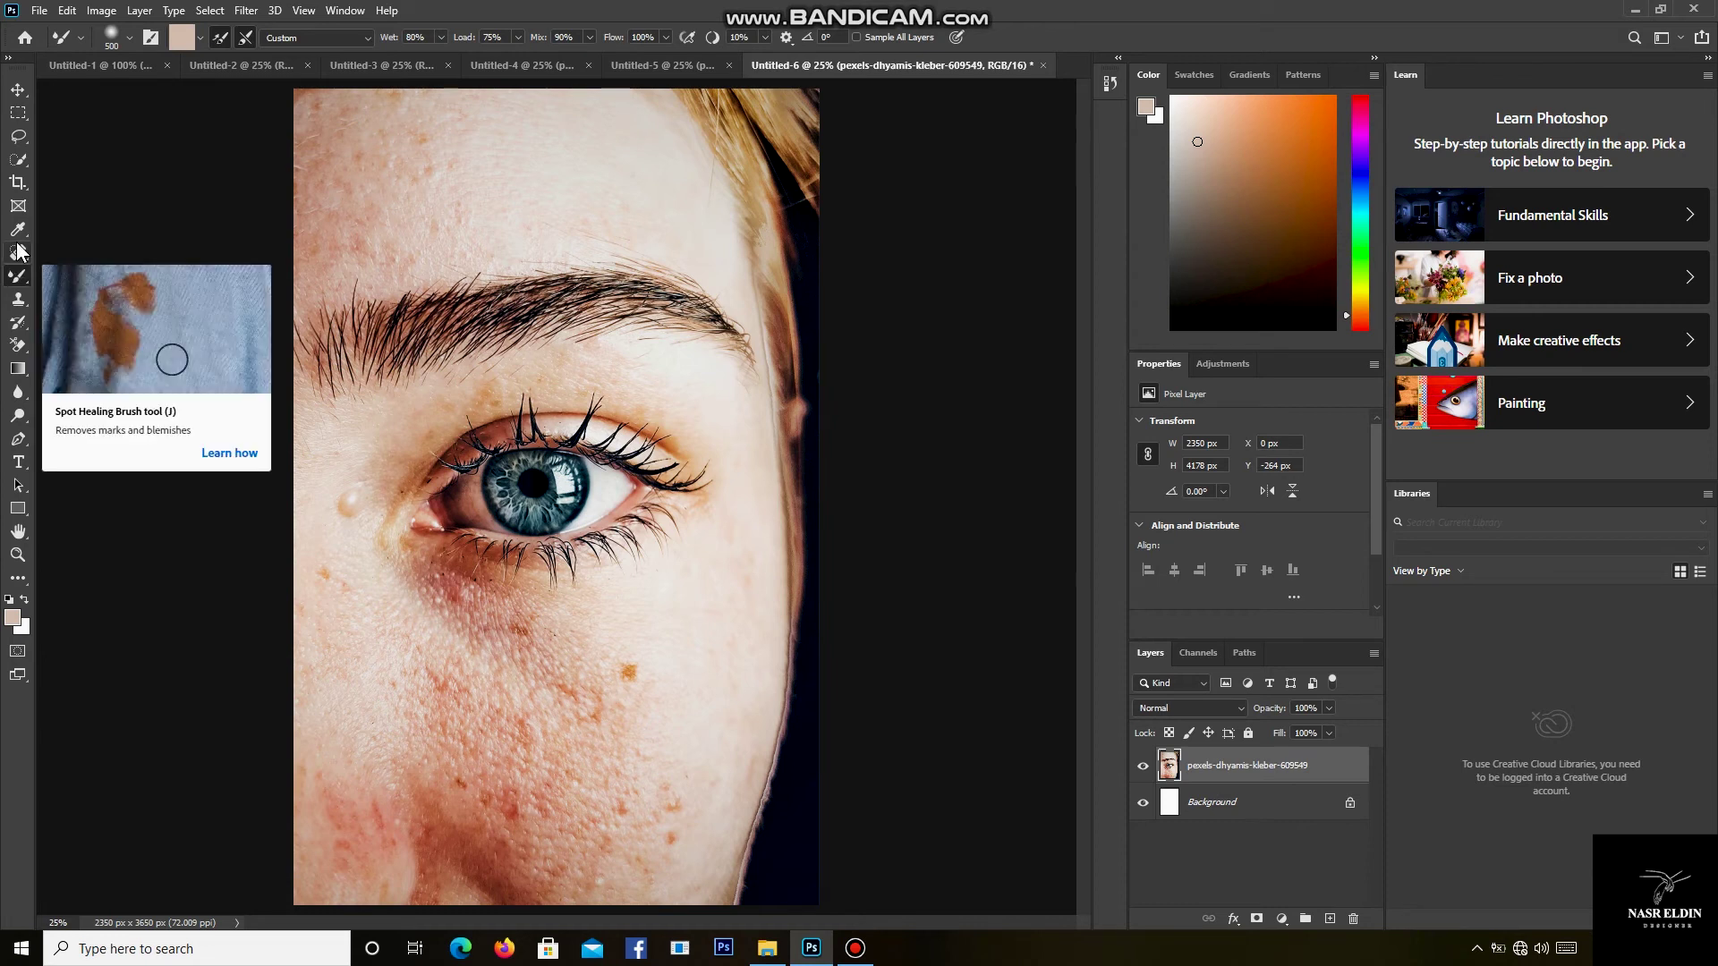
pyautogui.click(19, 253)
pyautogui.rightClick(19, 254)
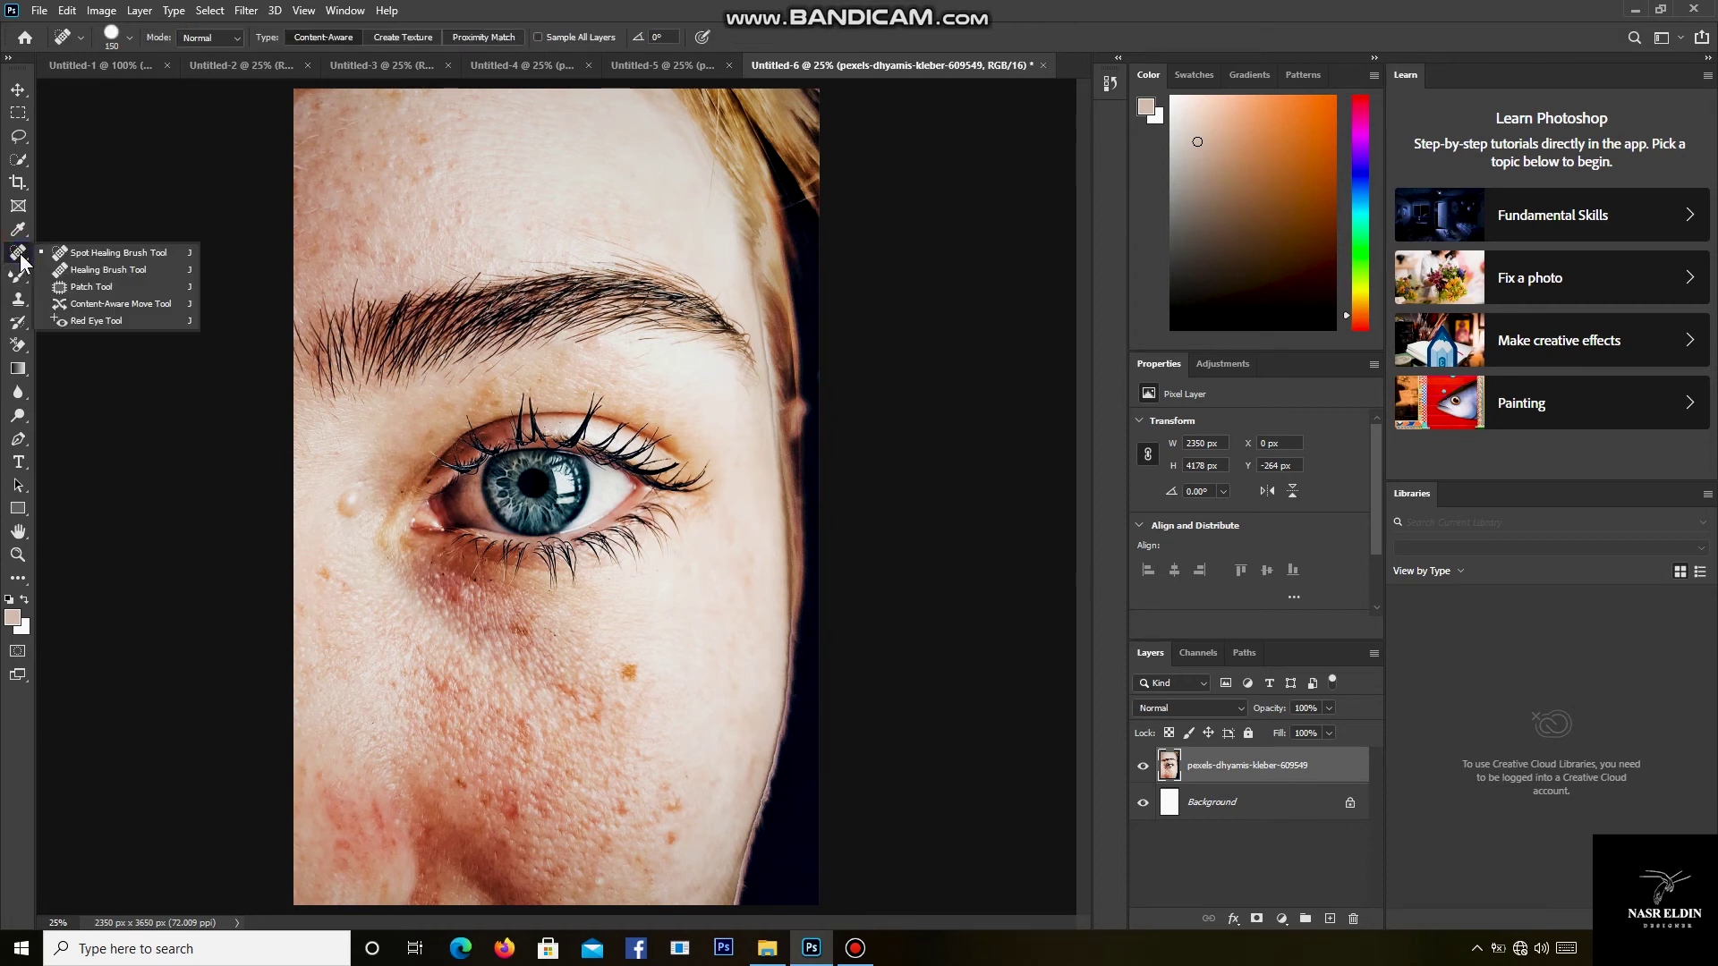
pyautogui.click(140, 254)
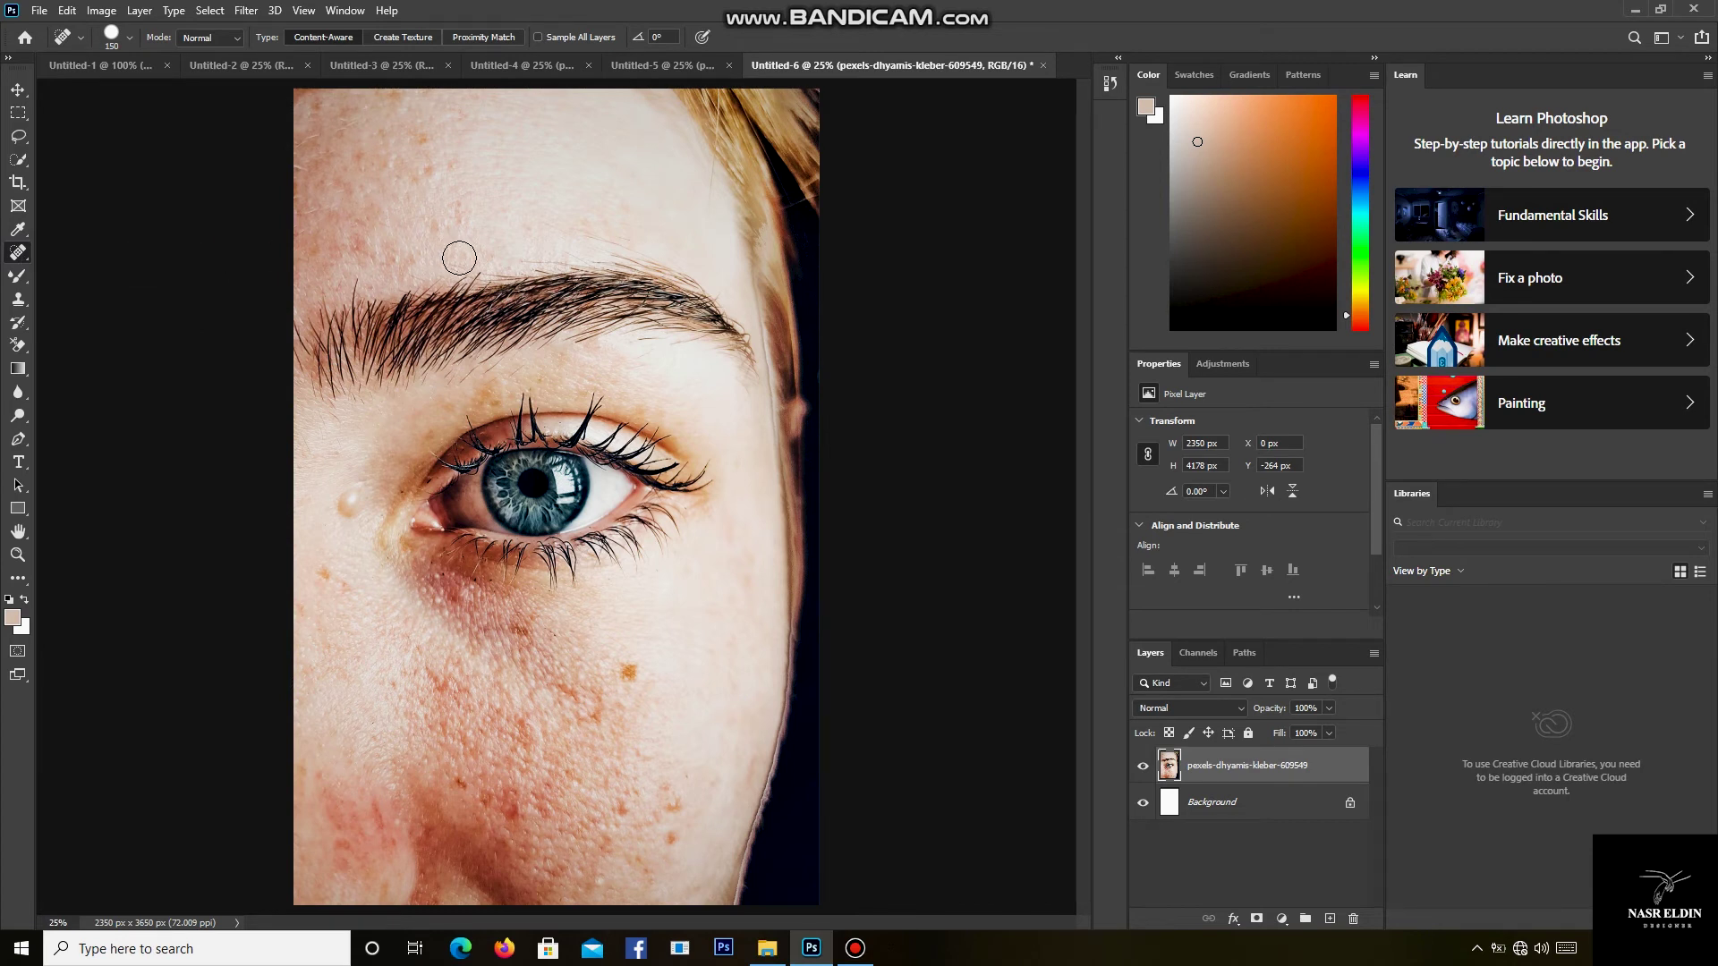
# Remove the prominent brown spot on the cheek with the Spot Healing Brush at 50% zoom.
pyautogui.moveTo(699, 649); pyautogui.dragTo(589, 680)
pyautogui.hotkey('ctrl', '+')
pyautogui.scroll(-2, 627, 677)
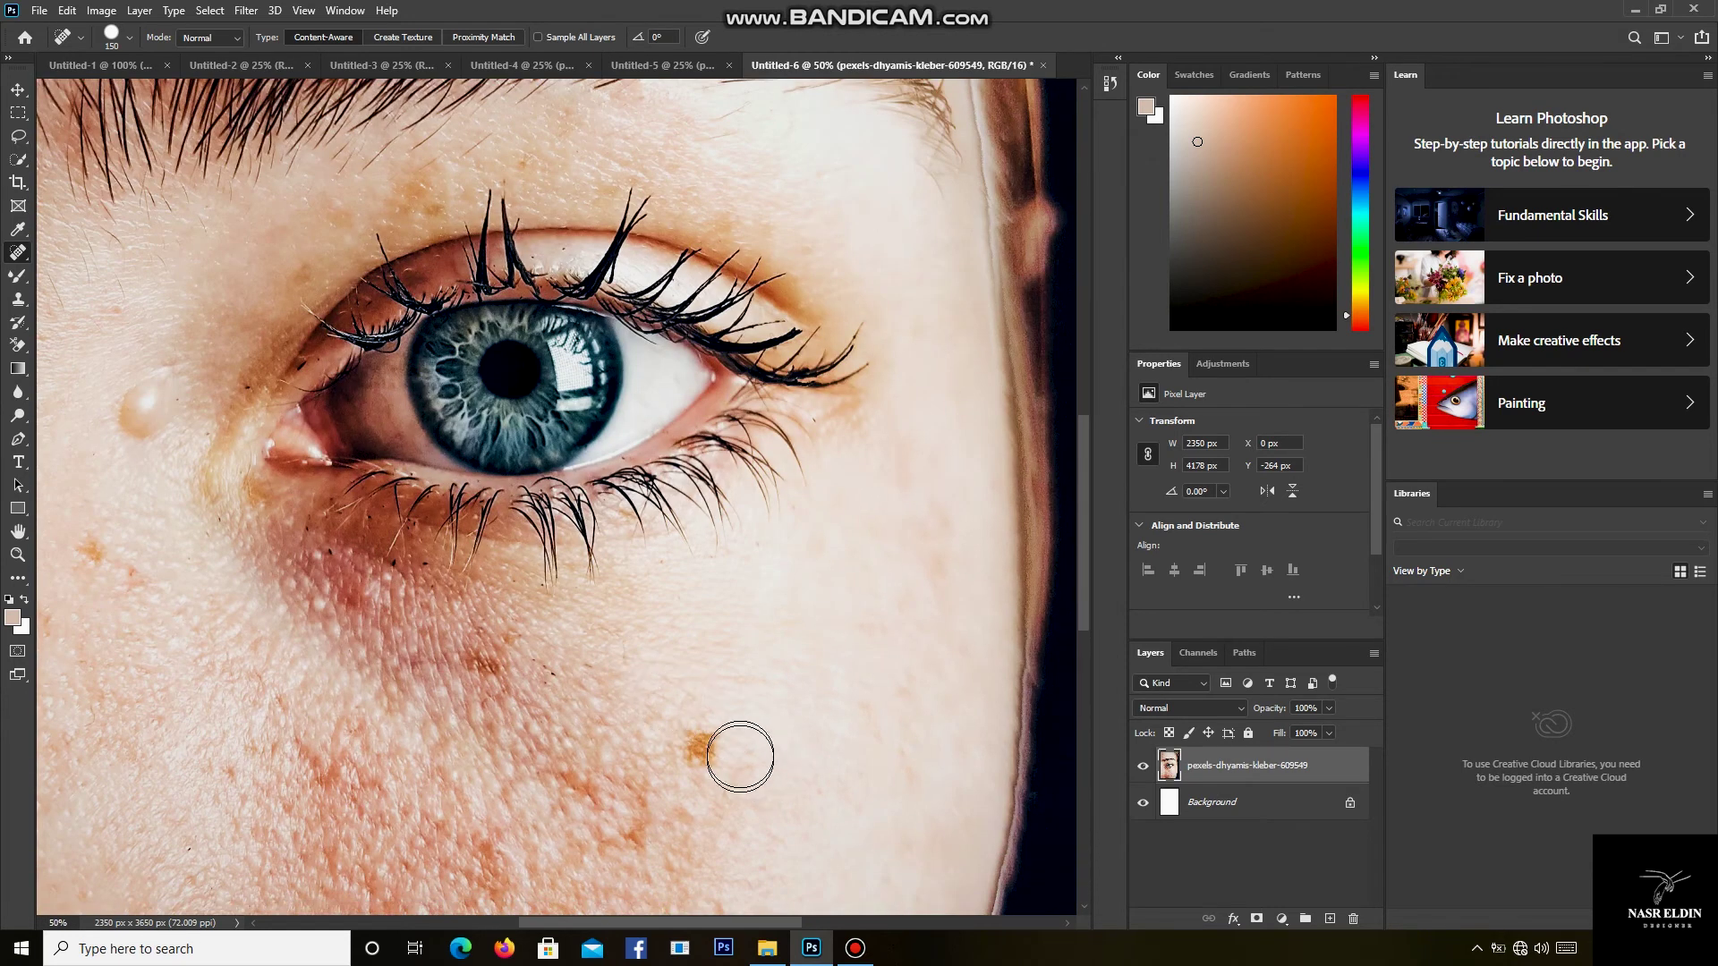
pyautogui.scroll(-2, 740, 759)
pyautogui.moveTo(749, 585); pyautogui.dragTo(673, 744)
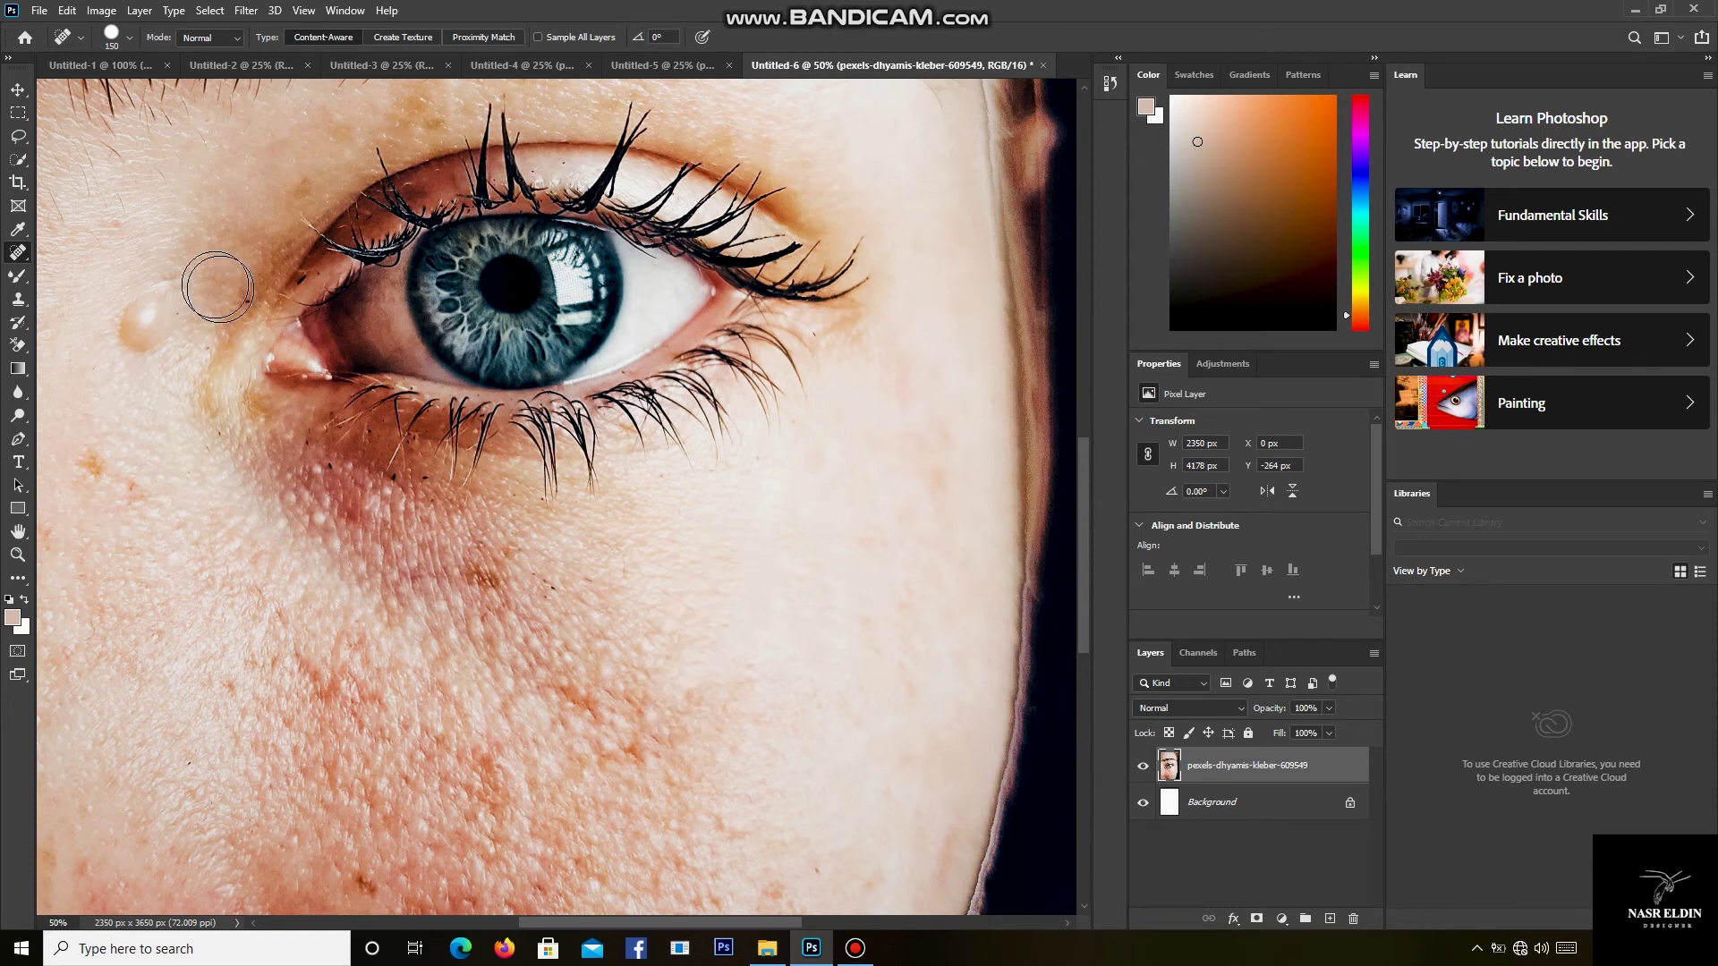
# Heal the bump near the inner eye corner, the brown marks beside the nose and the spot under the eye.
pyautogui.moveTo(184, 259)
pyautogui.mouseDown()
pyautogui.moveTo(159, 273)
pyautogui.moveTo(146, 338)
pyautogui.moveTo(164, 374)
pyautogui.mouseUp()
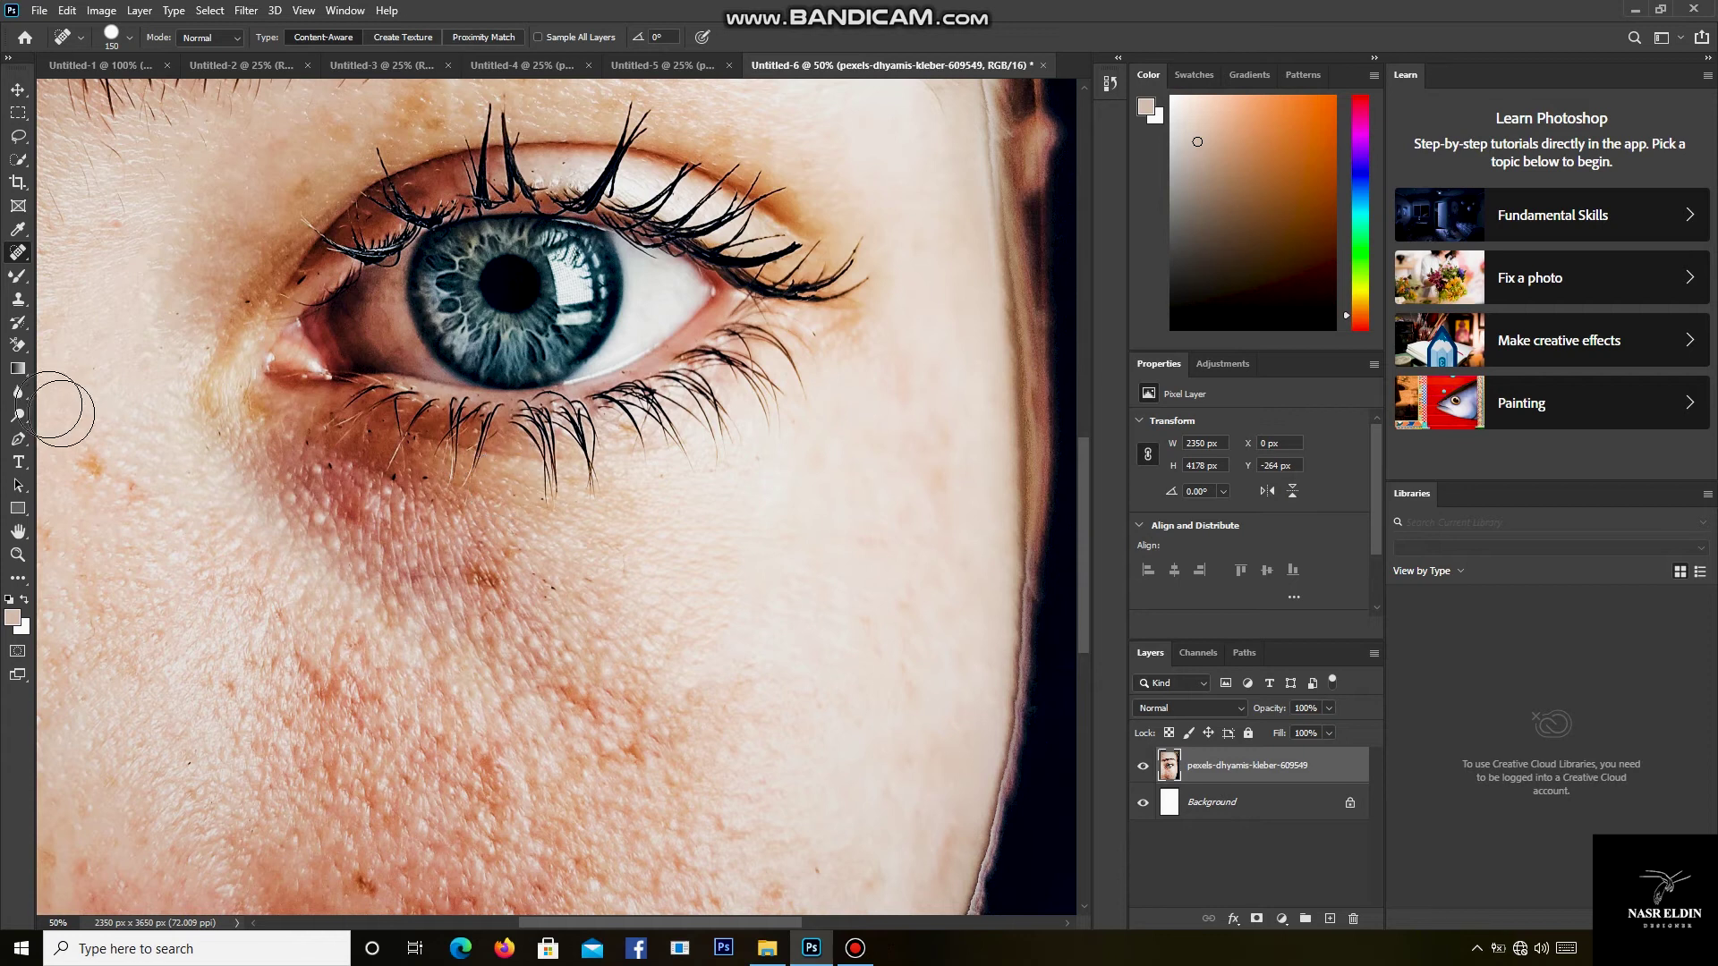
pyautogui.click(100, 451)
pyautogui.moveTo(98, 455); pyautogui.dragTo(143, 497)
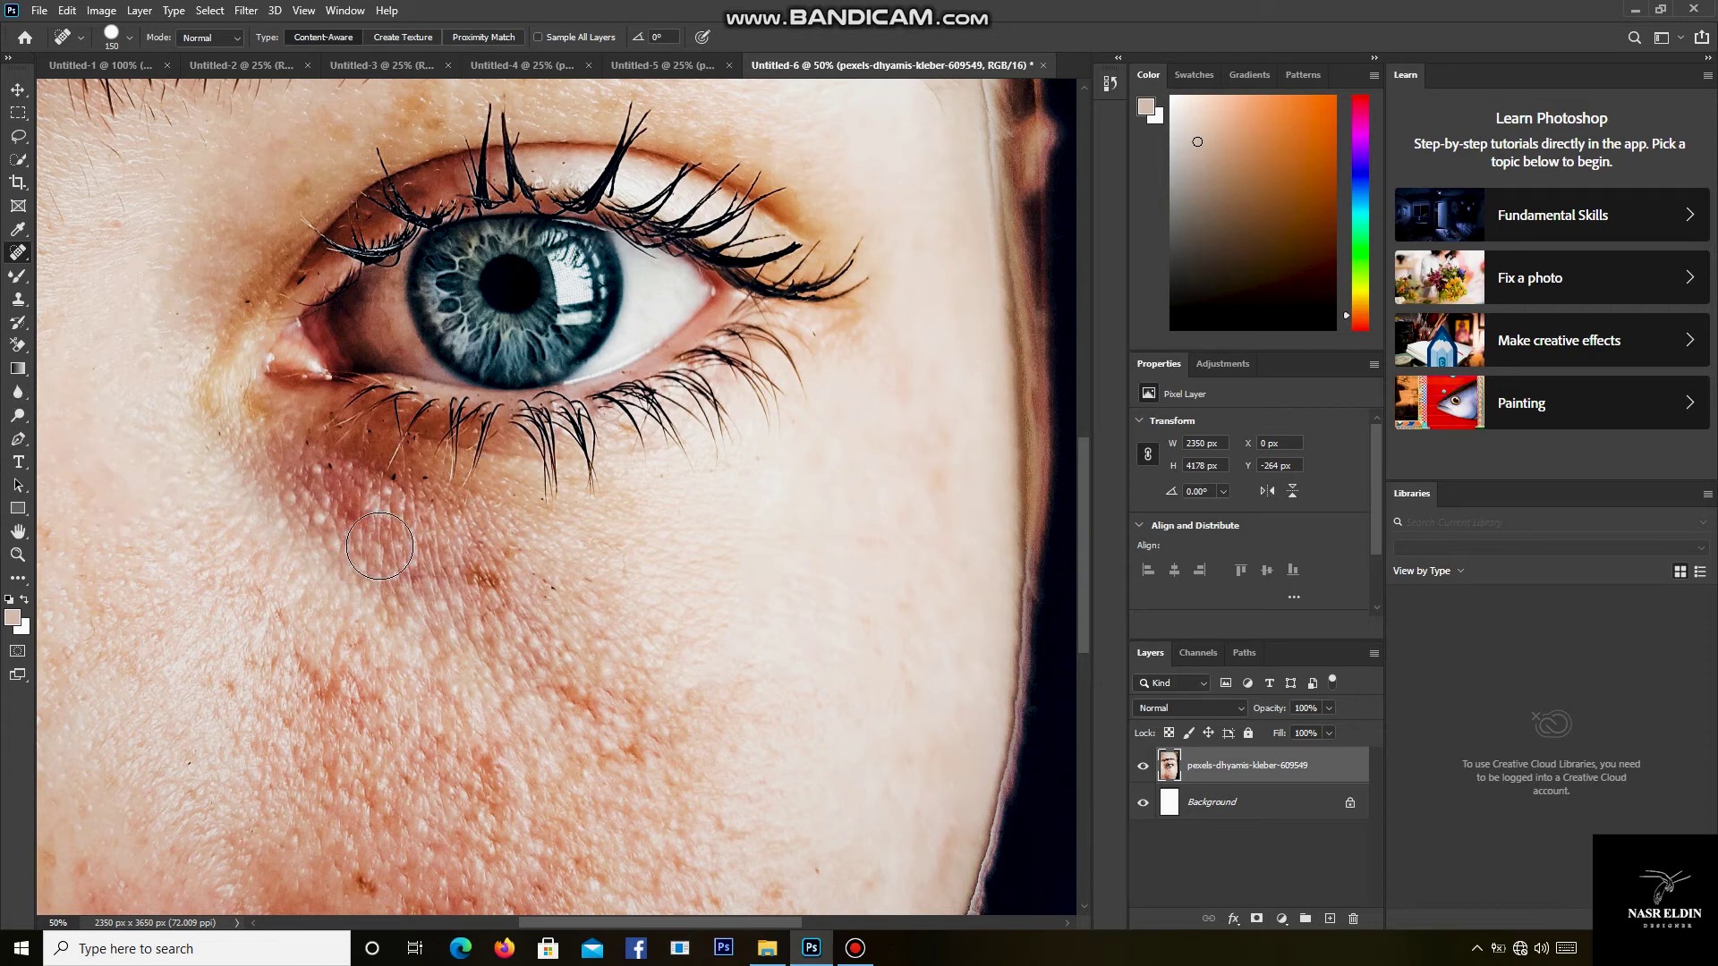
pyautogui.click(474, 573)
pyautogui.hotkey('ctrl', '-')
pyautogui.hotkey('ctrl', '-')
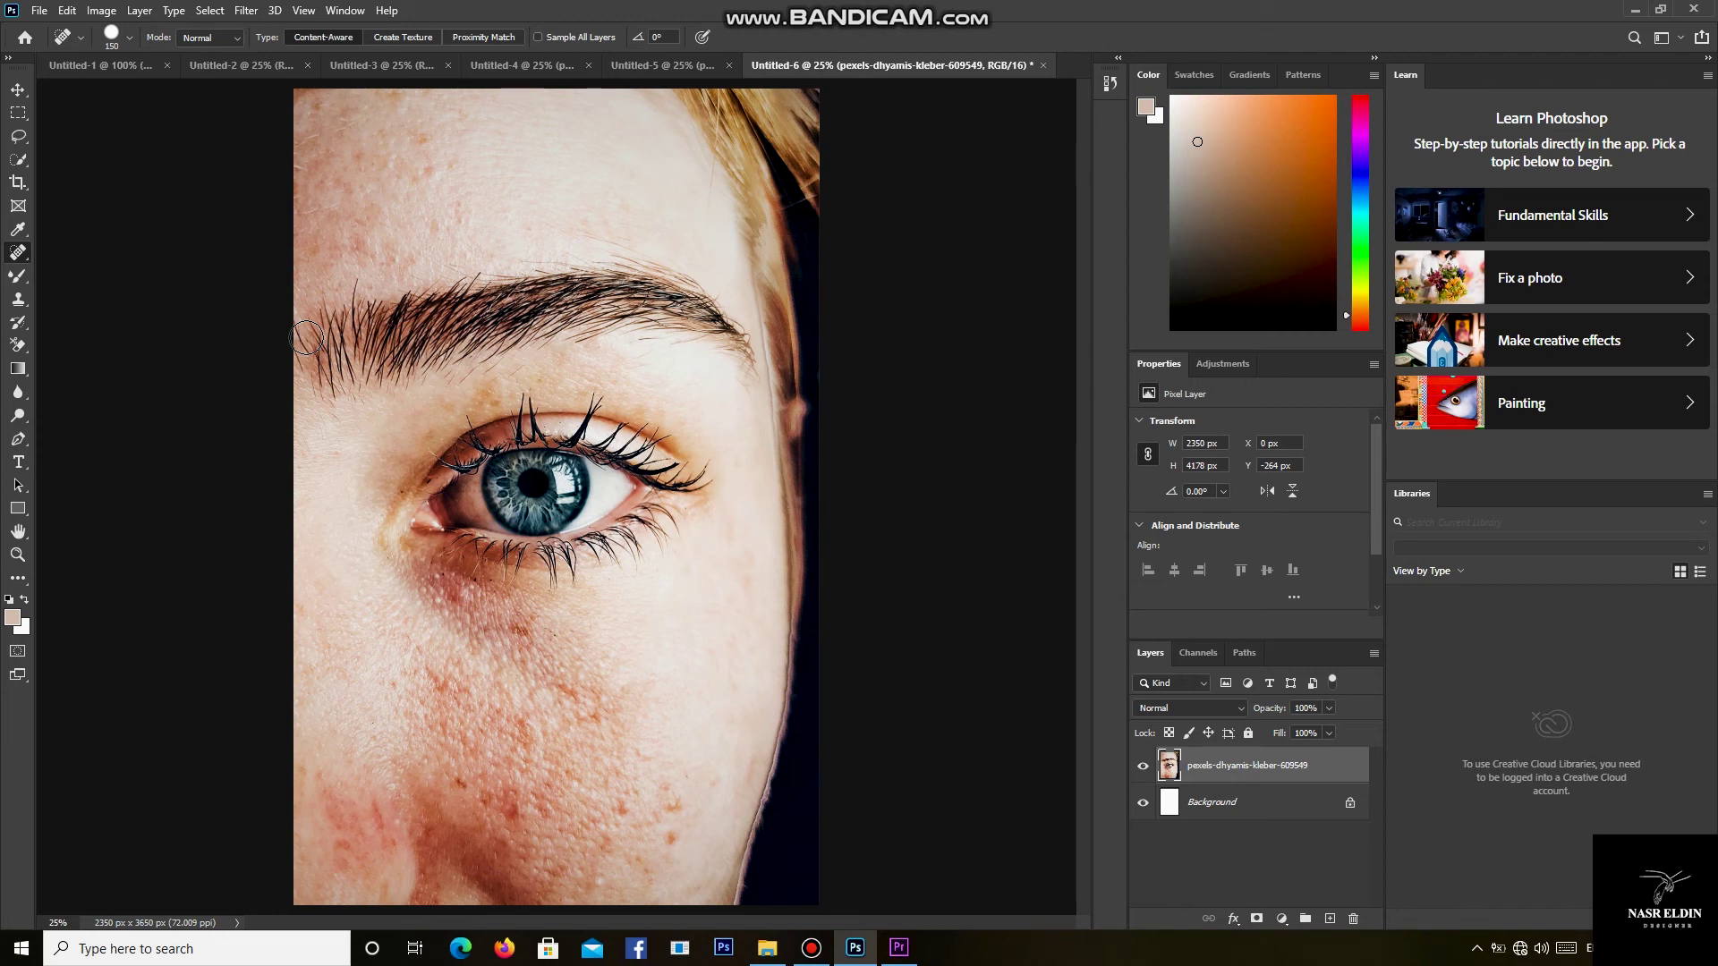
# Switch to the Healing Brush Tool and sample the iris as its source point.
pyautogui.hotkey('shift', 'j')
pyautogui.click(17, 254)
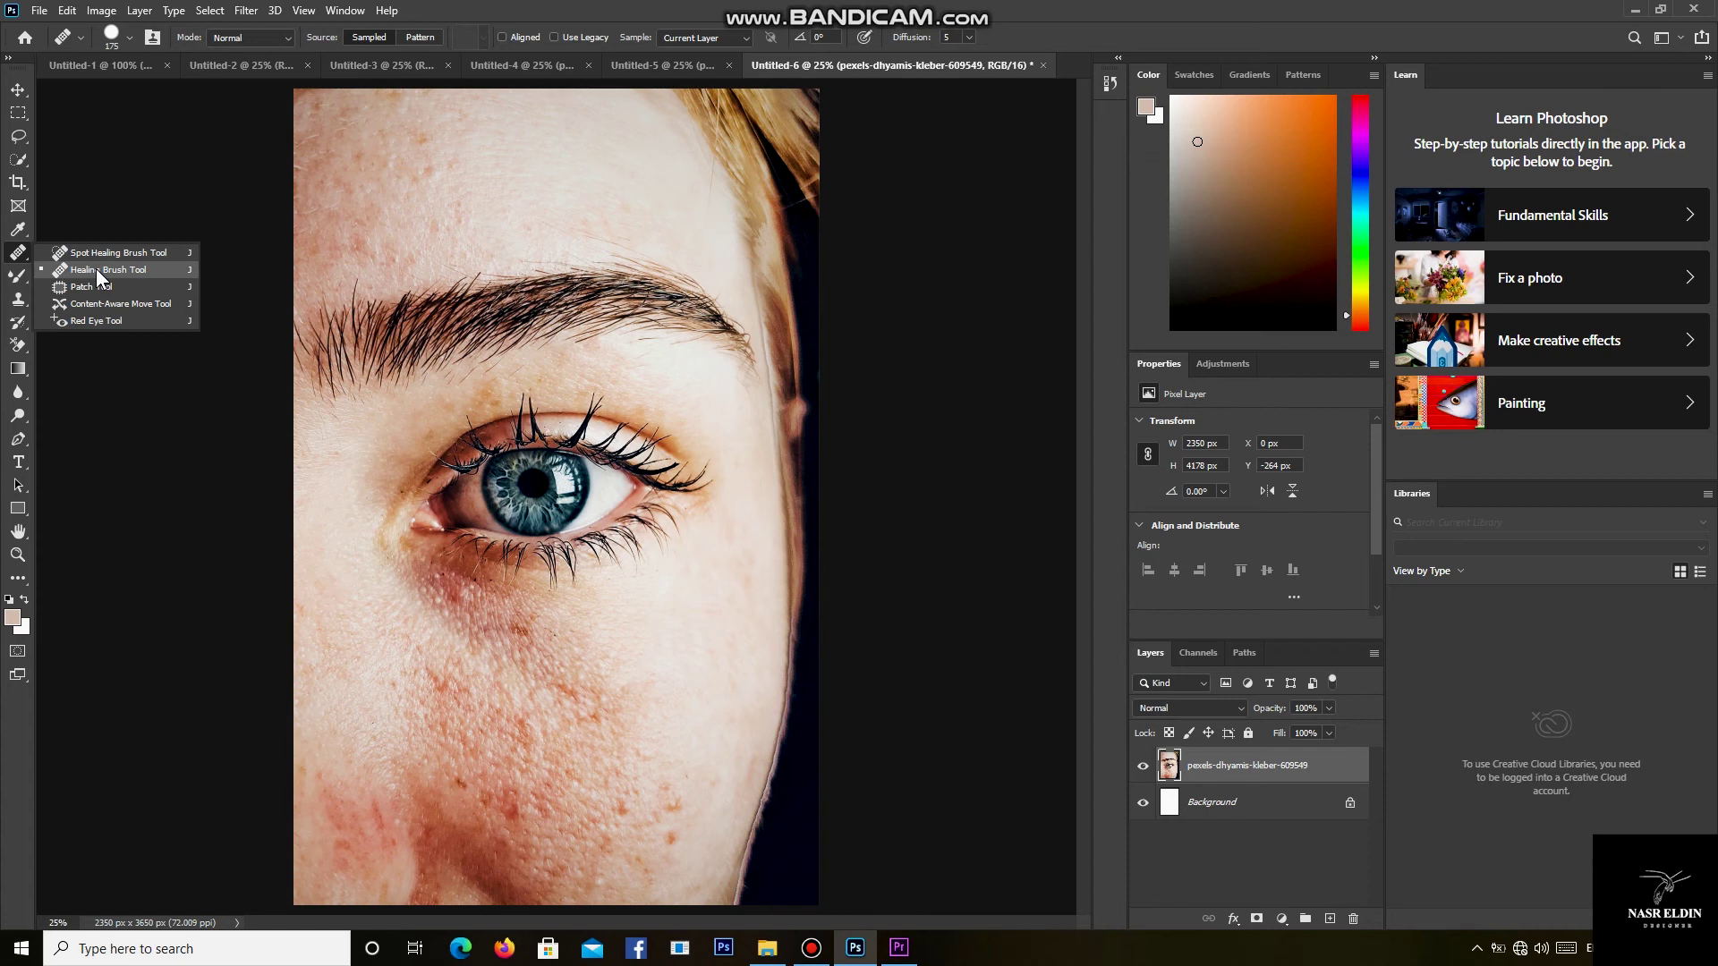
pyautogui.click(121, 270)
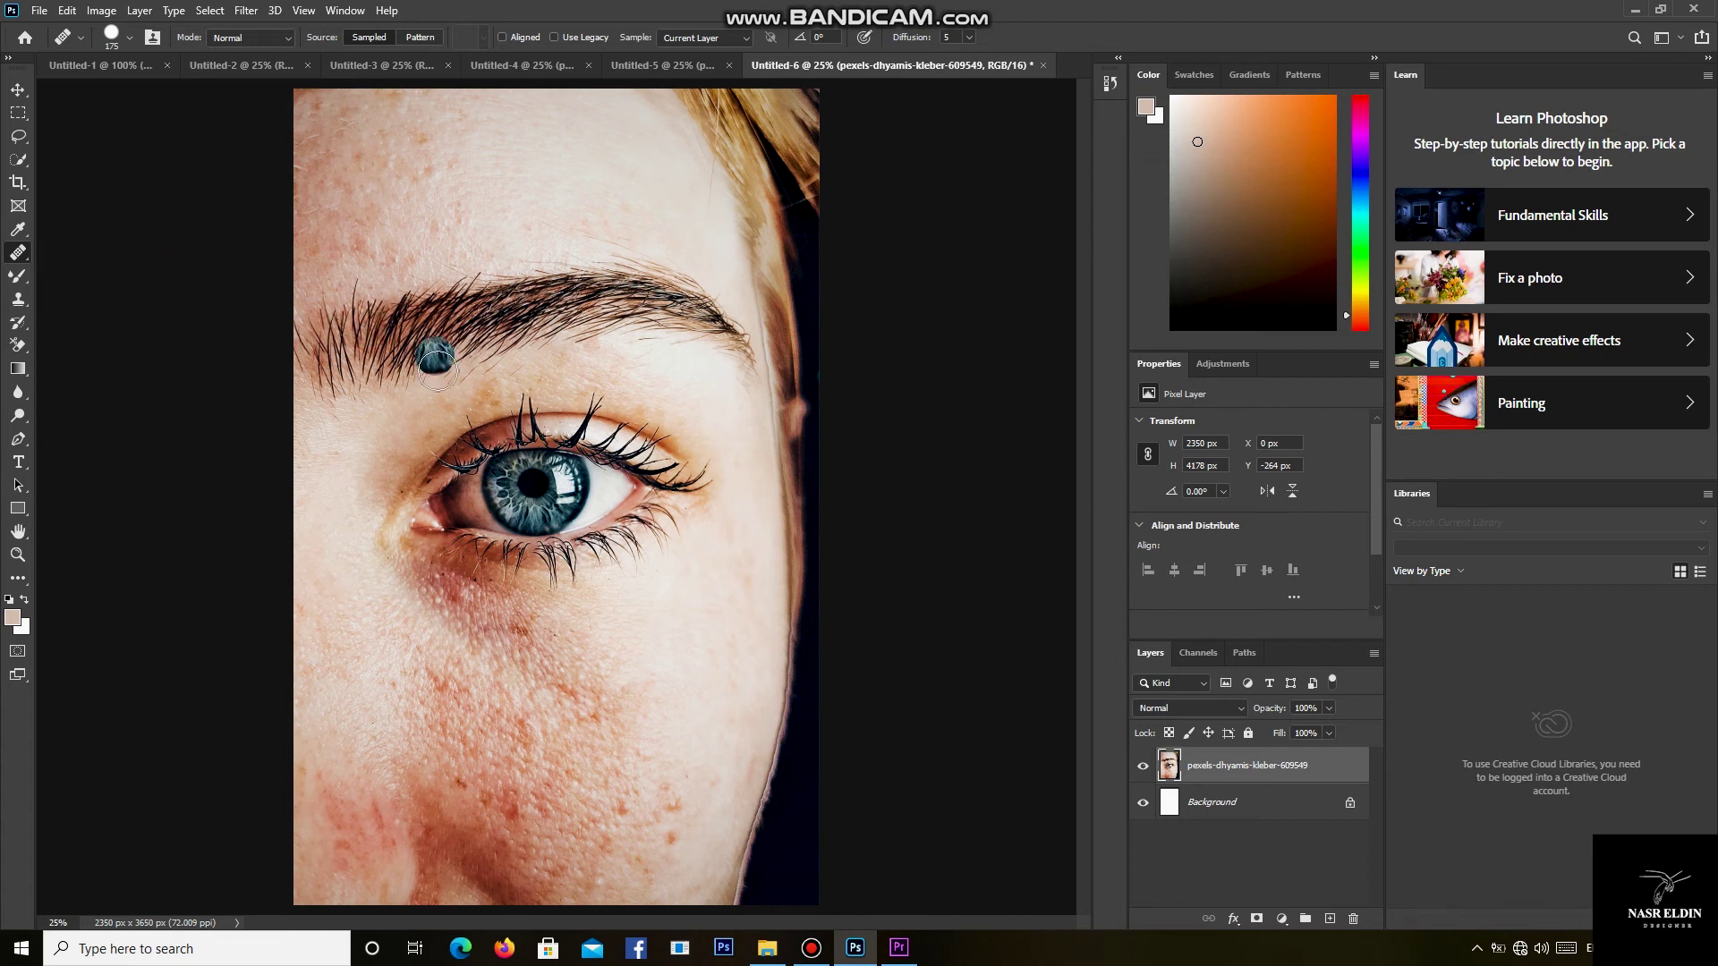
pyautogui.click(552, 492)
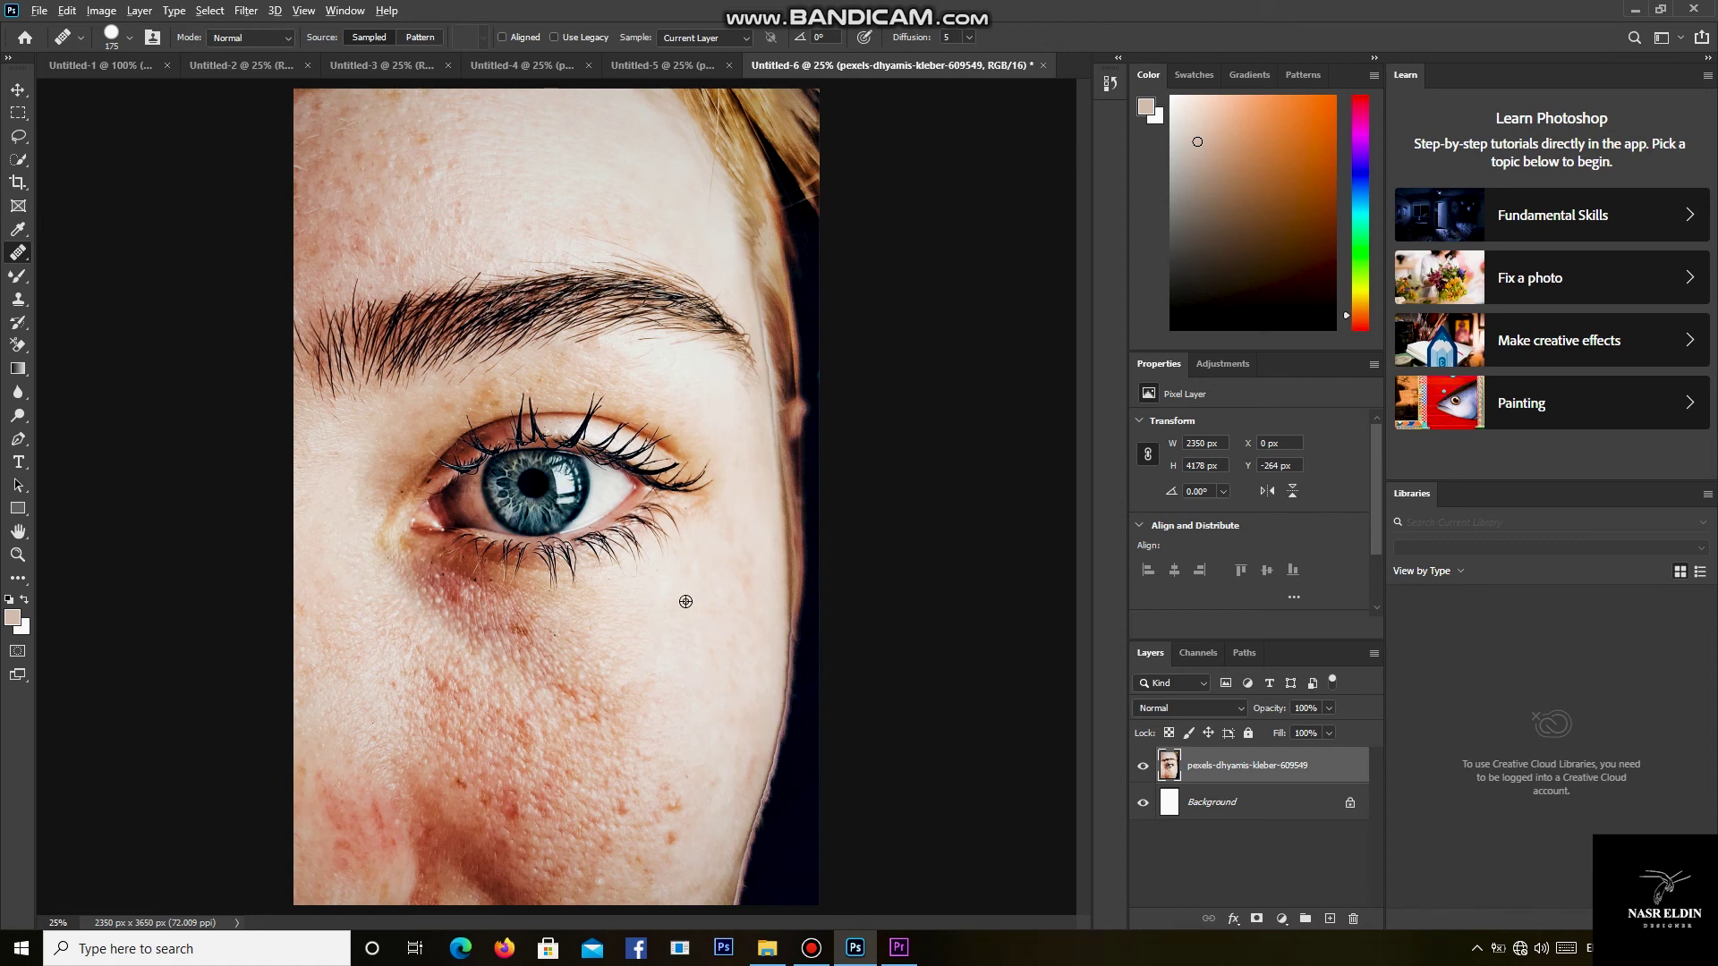